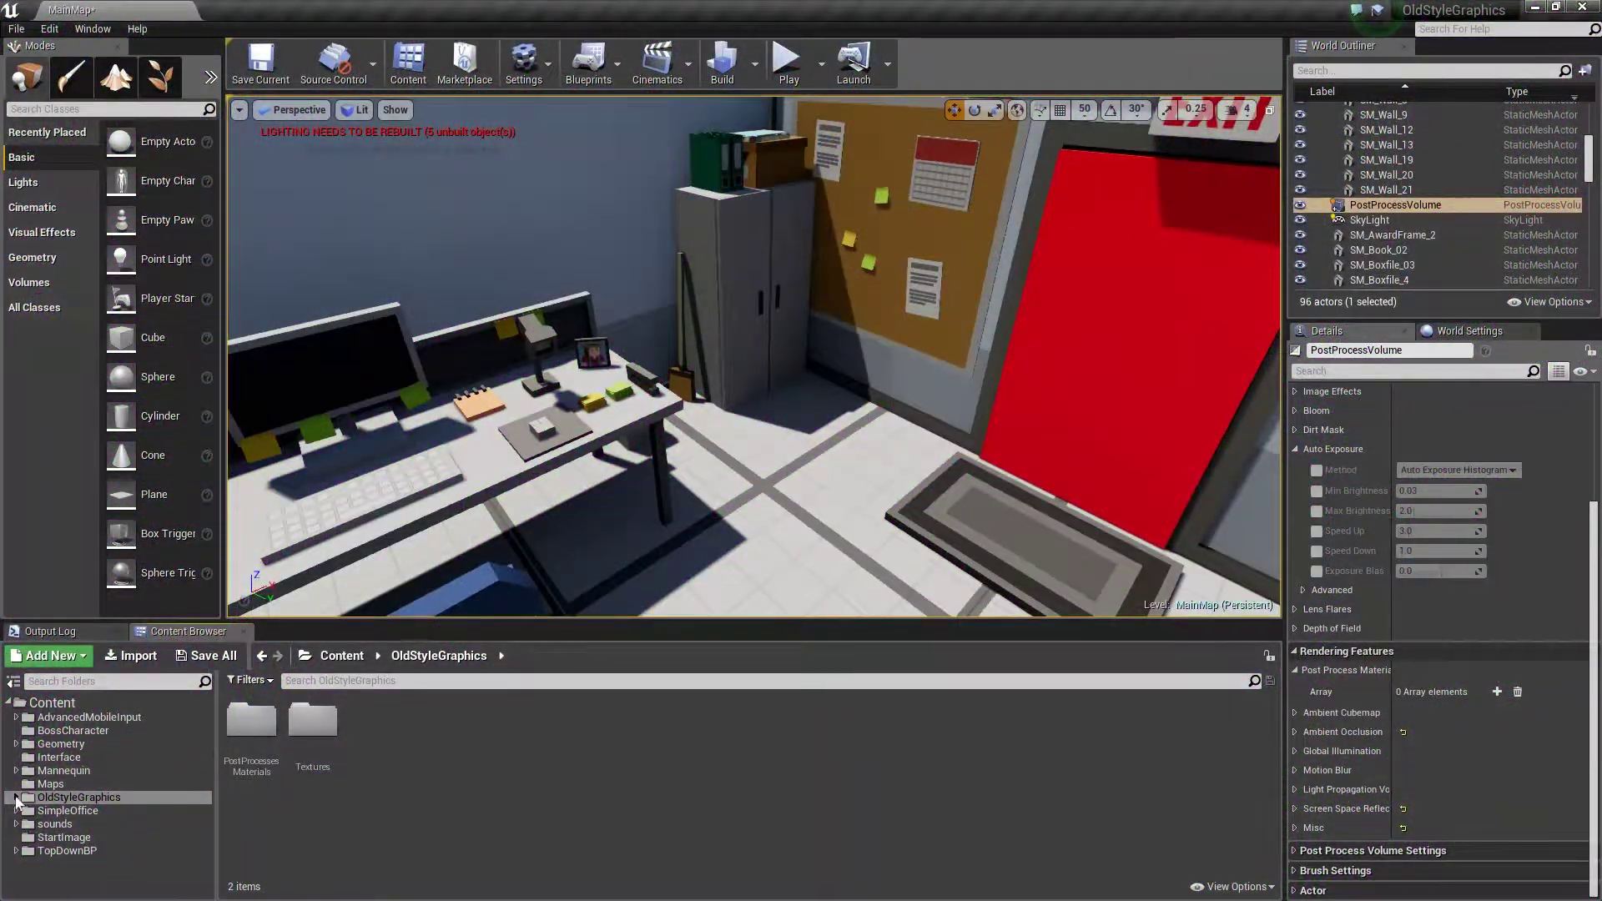
- Expand the OldStyleGraphics content folder to reveal PostProcessesMaterials and Textures
left_click(17, 797)
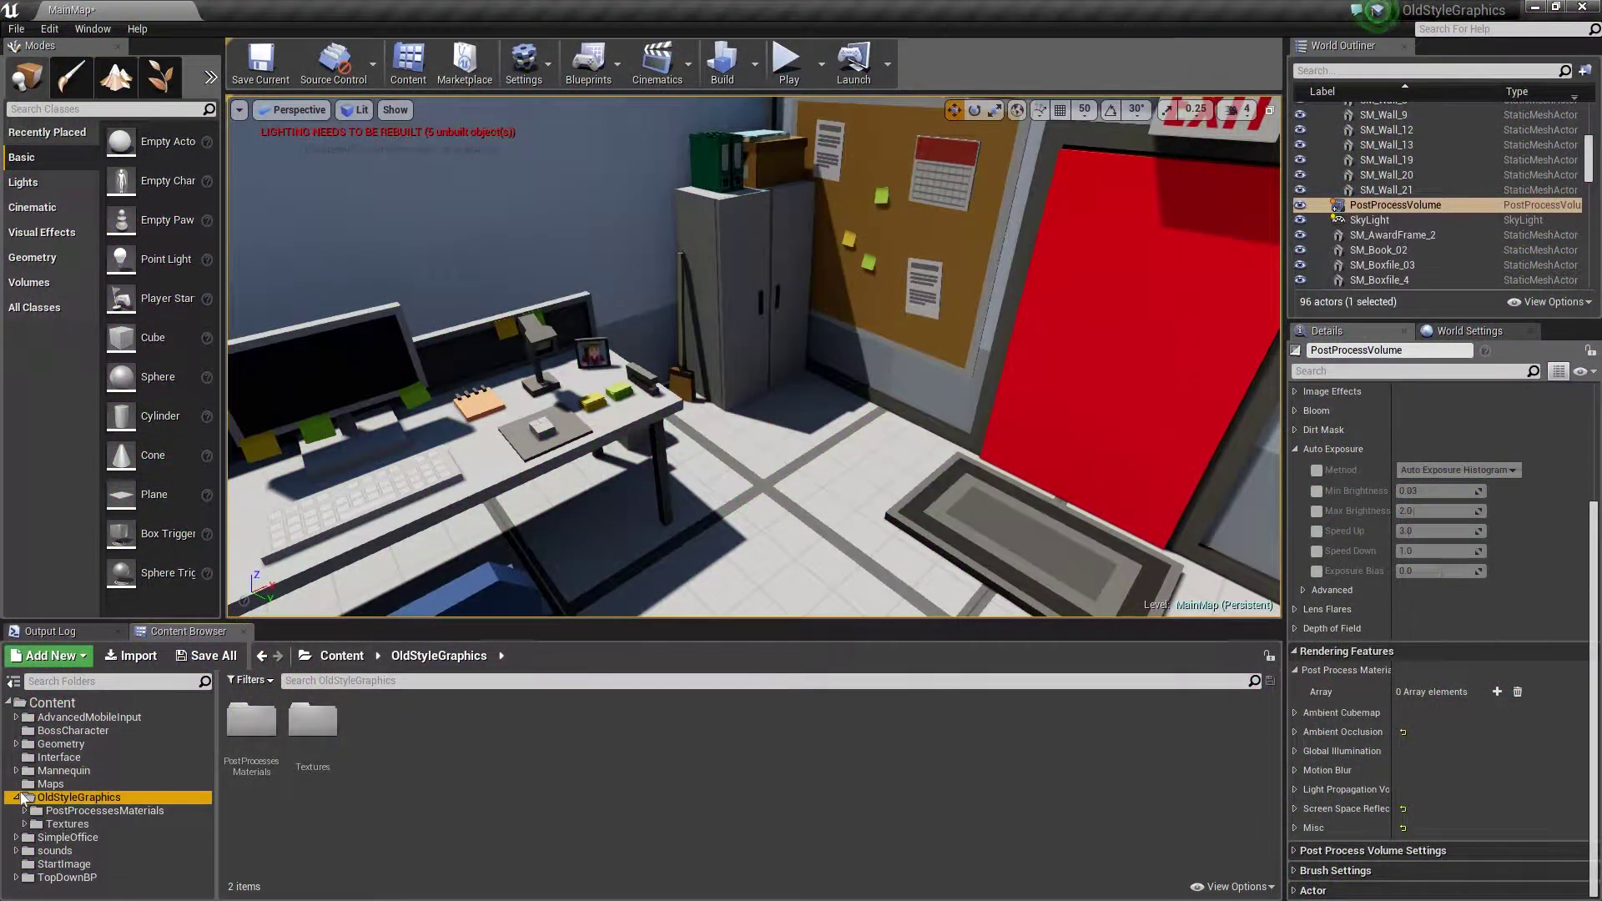
- Show the BlackAndWhite materials and add an asset-reference element to Post Process Materials
left_click(25, 812)
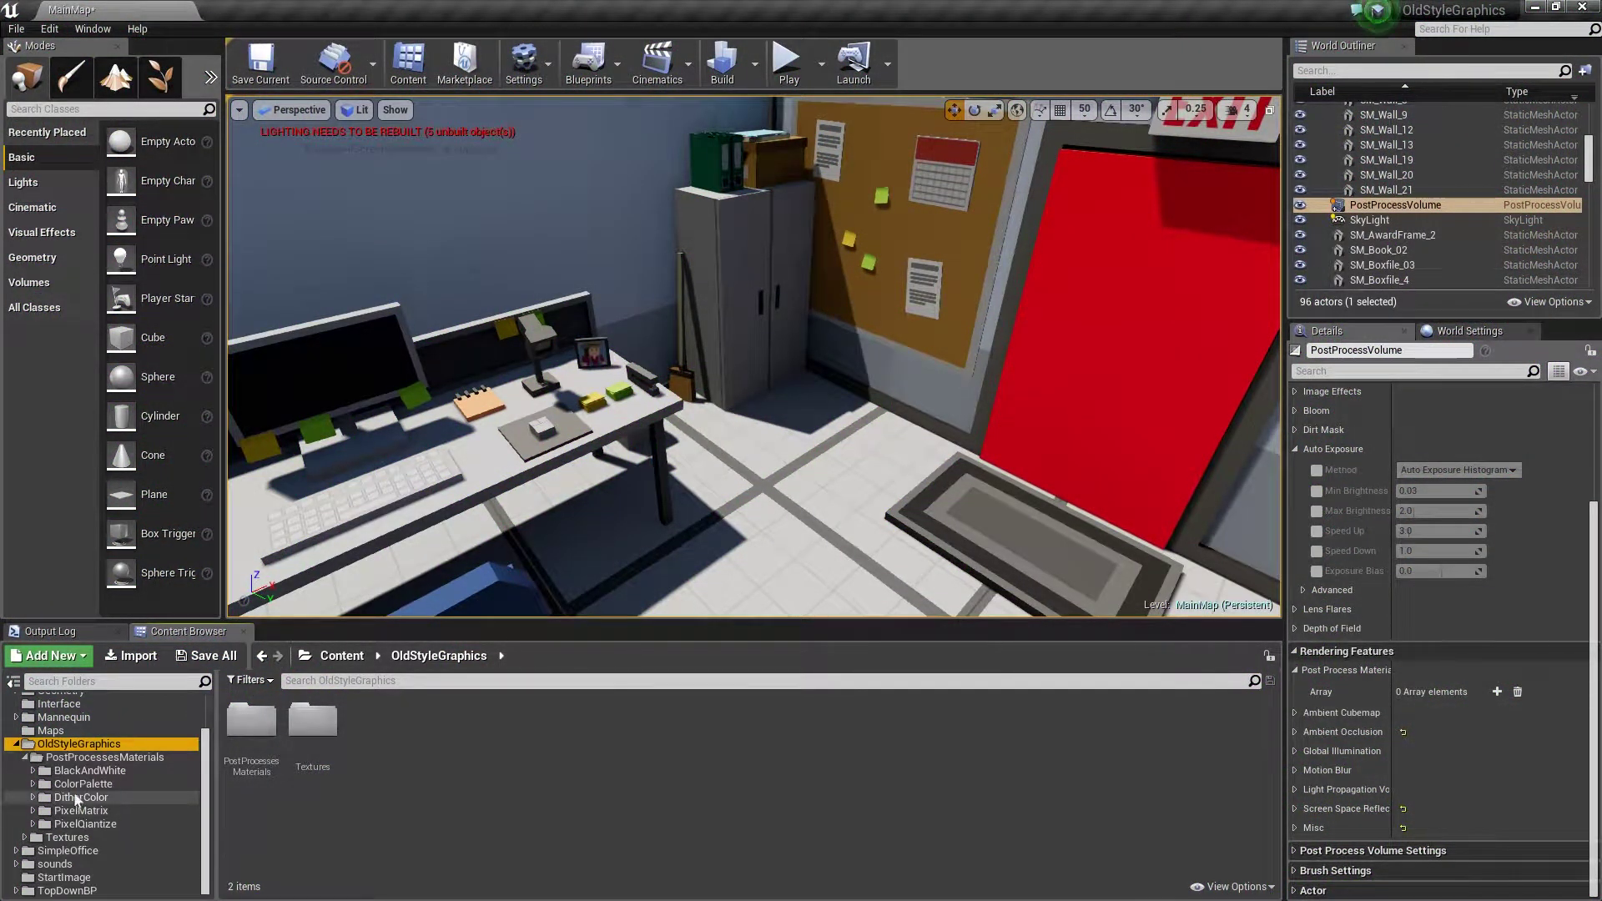
left_click(99, 772)
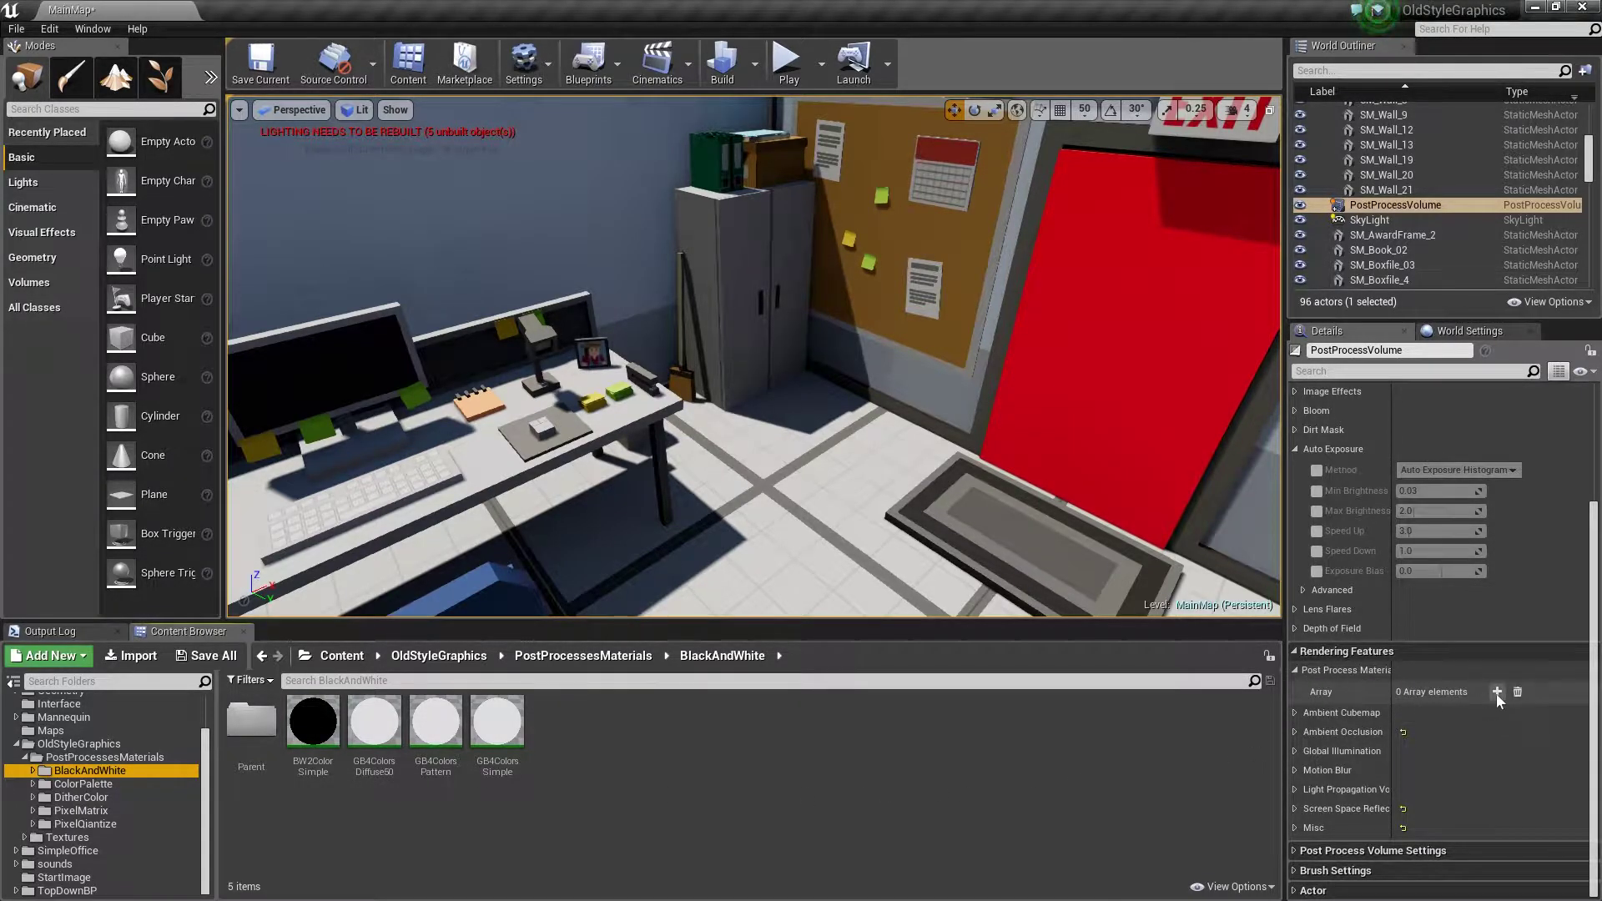
left_click(1497, 692)
left_click(1418, 720)
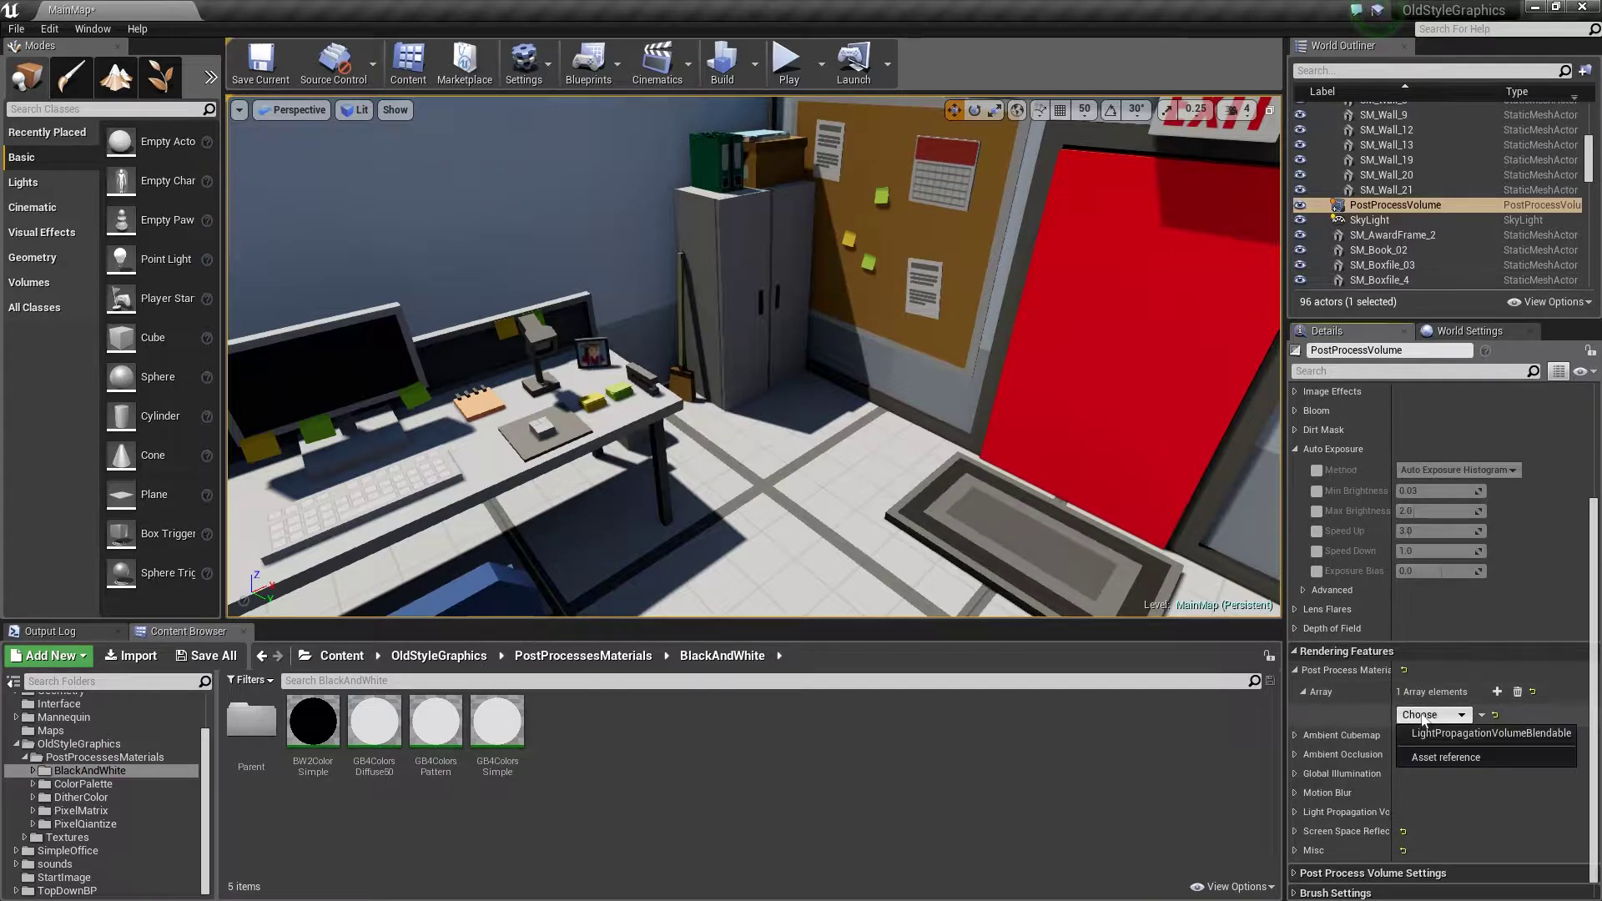
left_click(1430, 757)
- Drop BW2ColorSimple into the new material slot for a dithered black-and-white render
left_click_drag(313, 722, 840, 726)
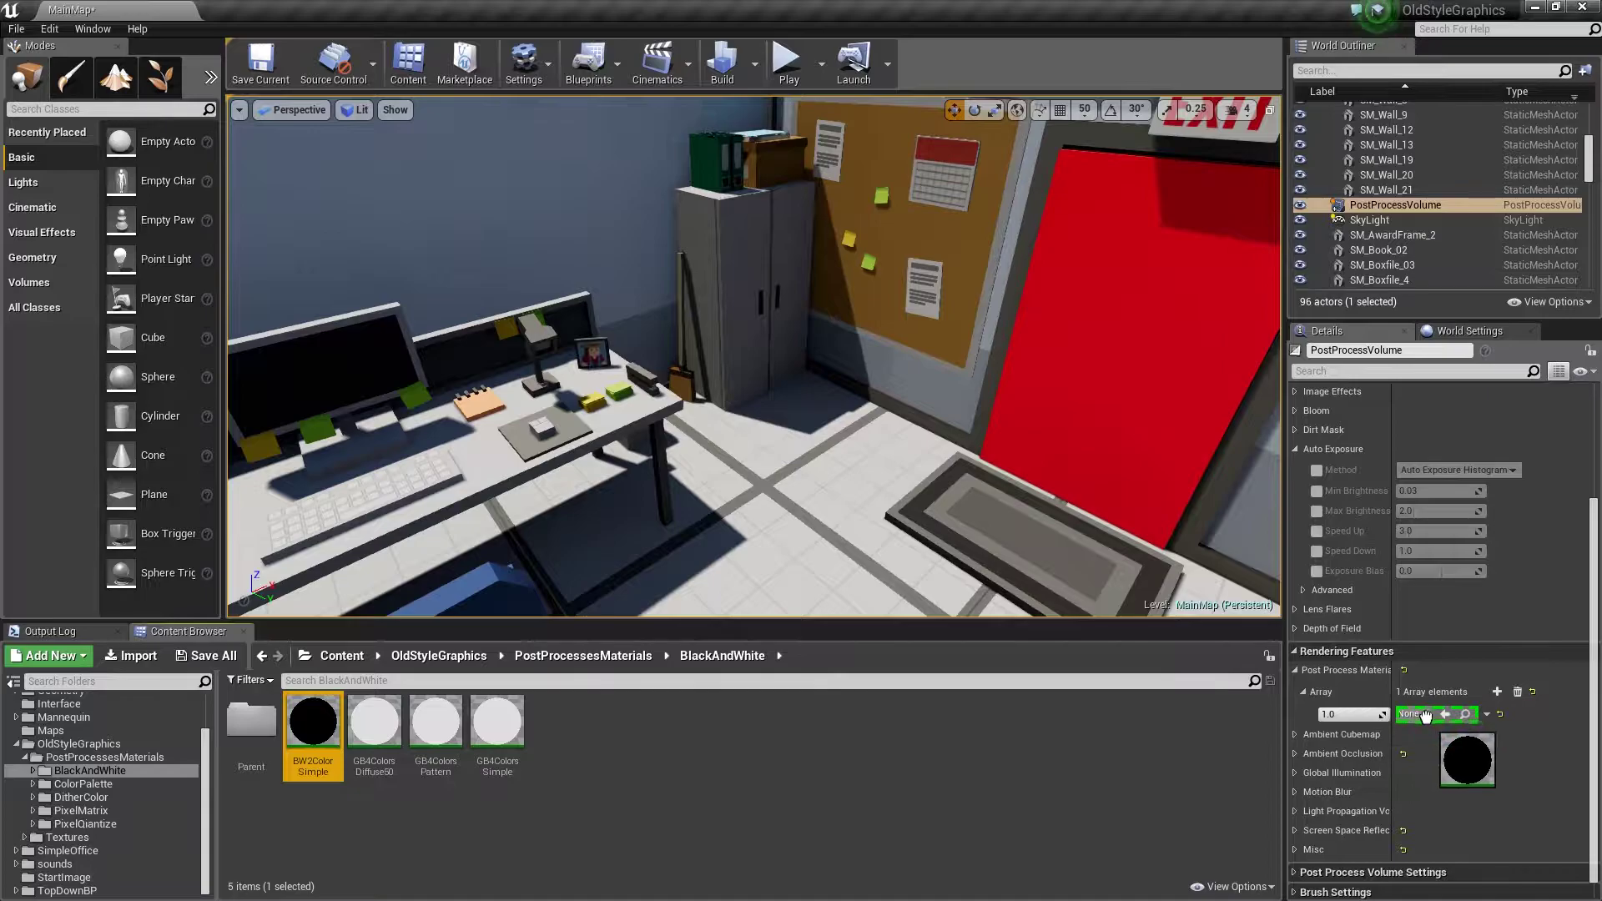
left_click_drag(840, 726, 1434, 714)
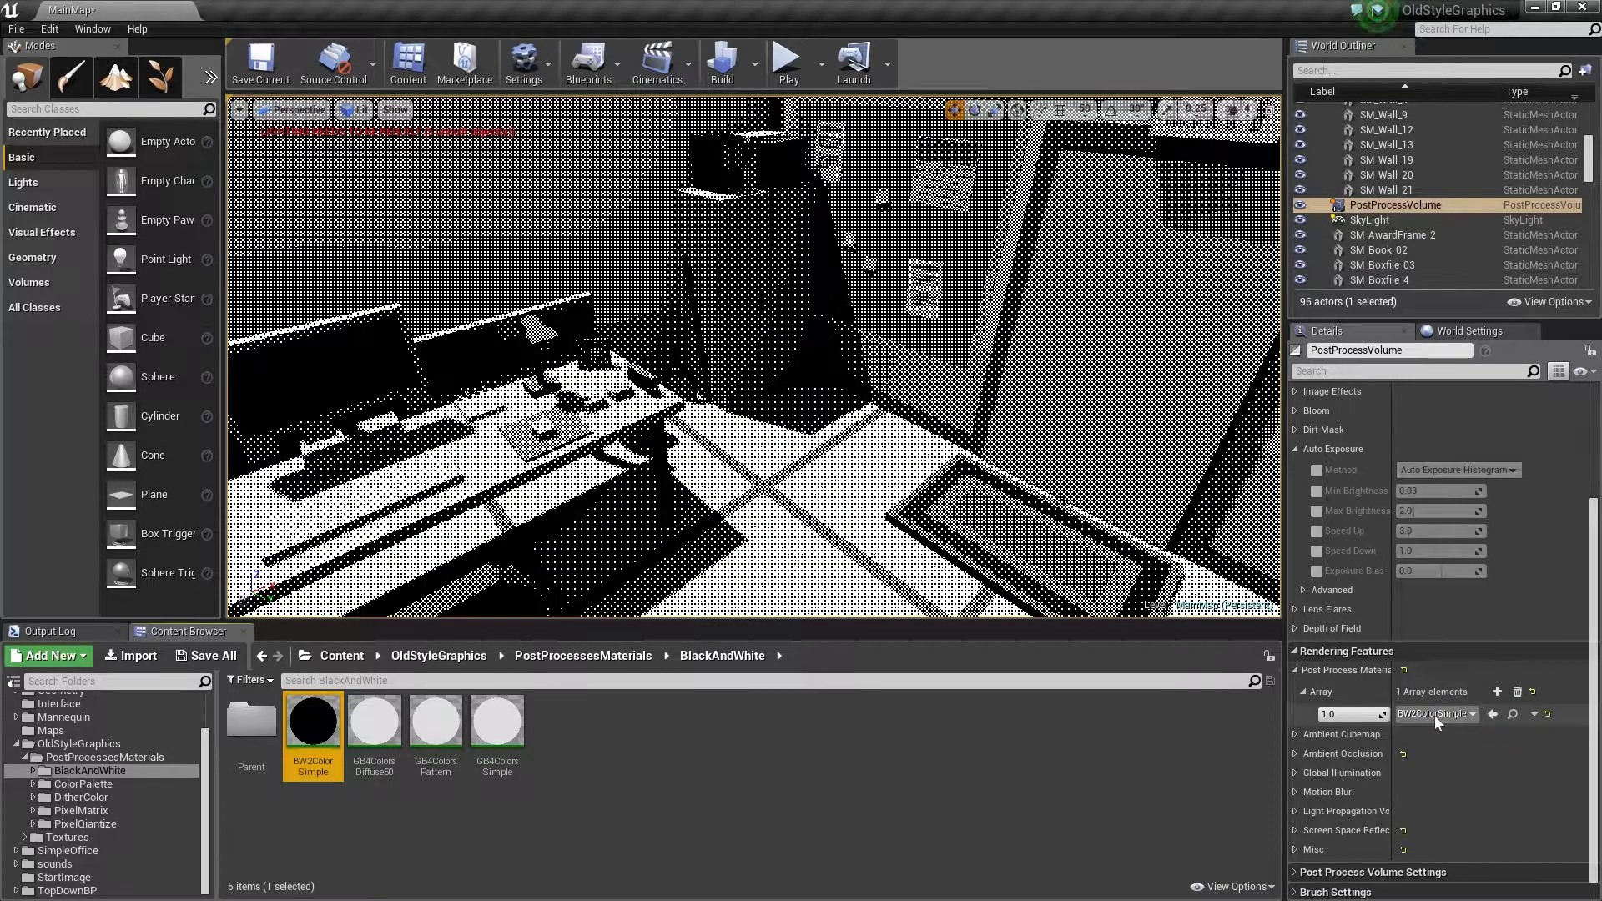
double_click(293, 721)
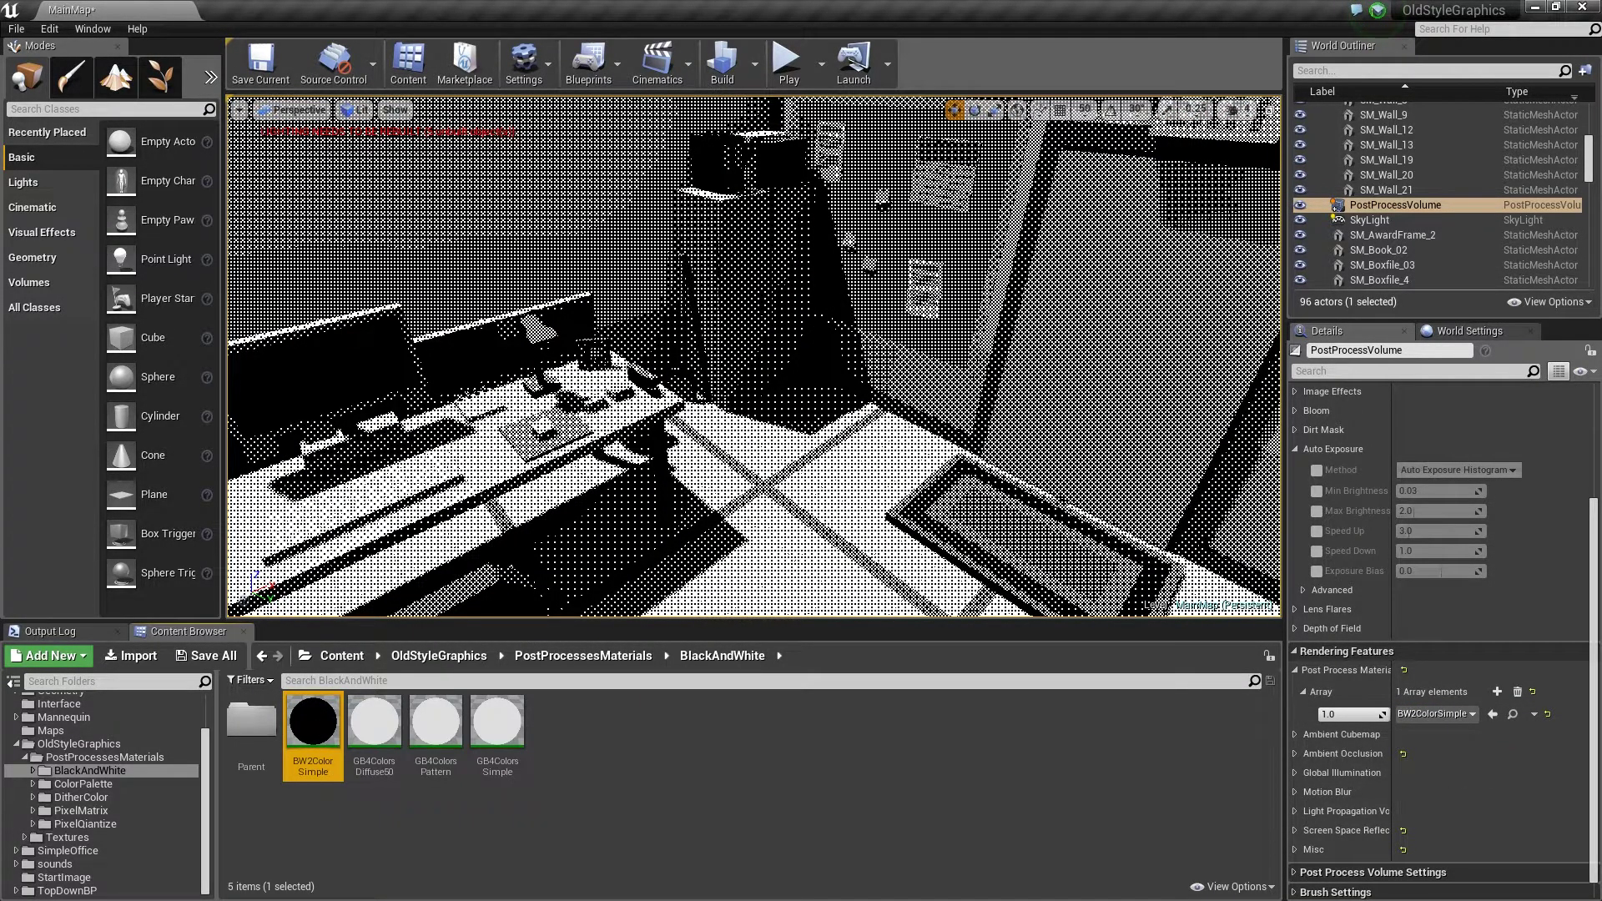
- Dock the BW2ColorSimple editor beside the level and override PatternPixelSize to 1.0
key("super+Right")
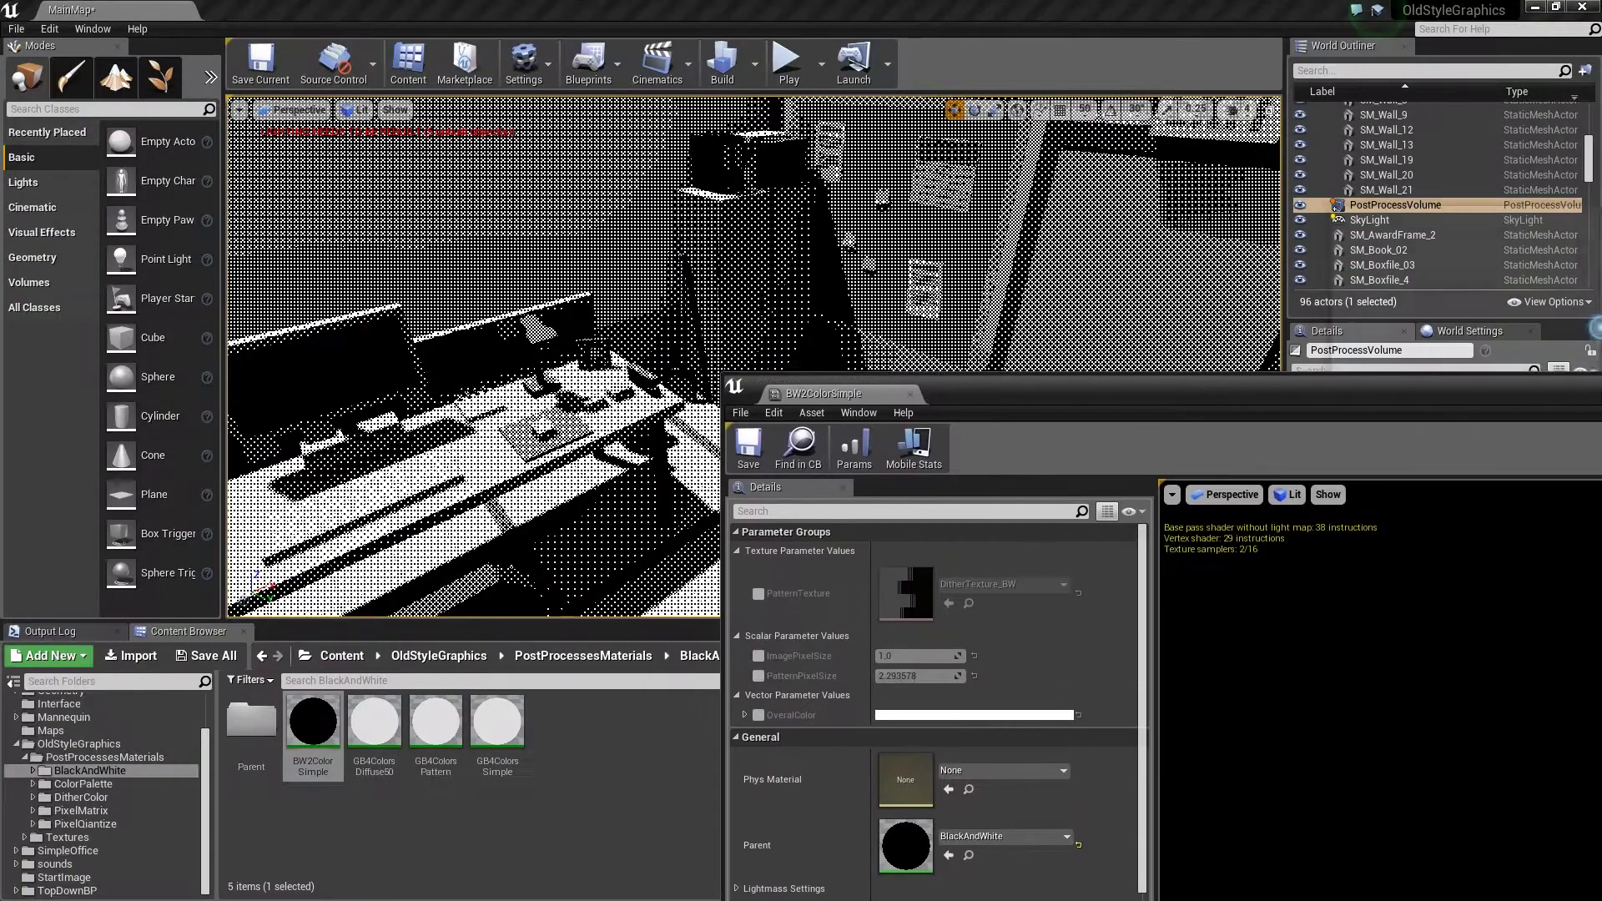
key("Return")
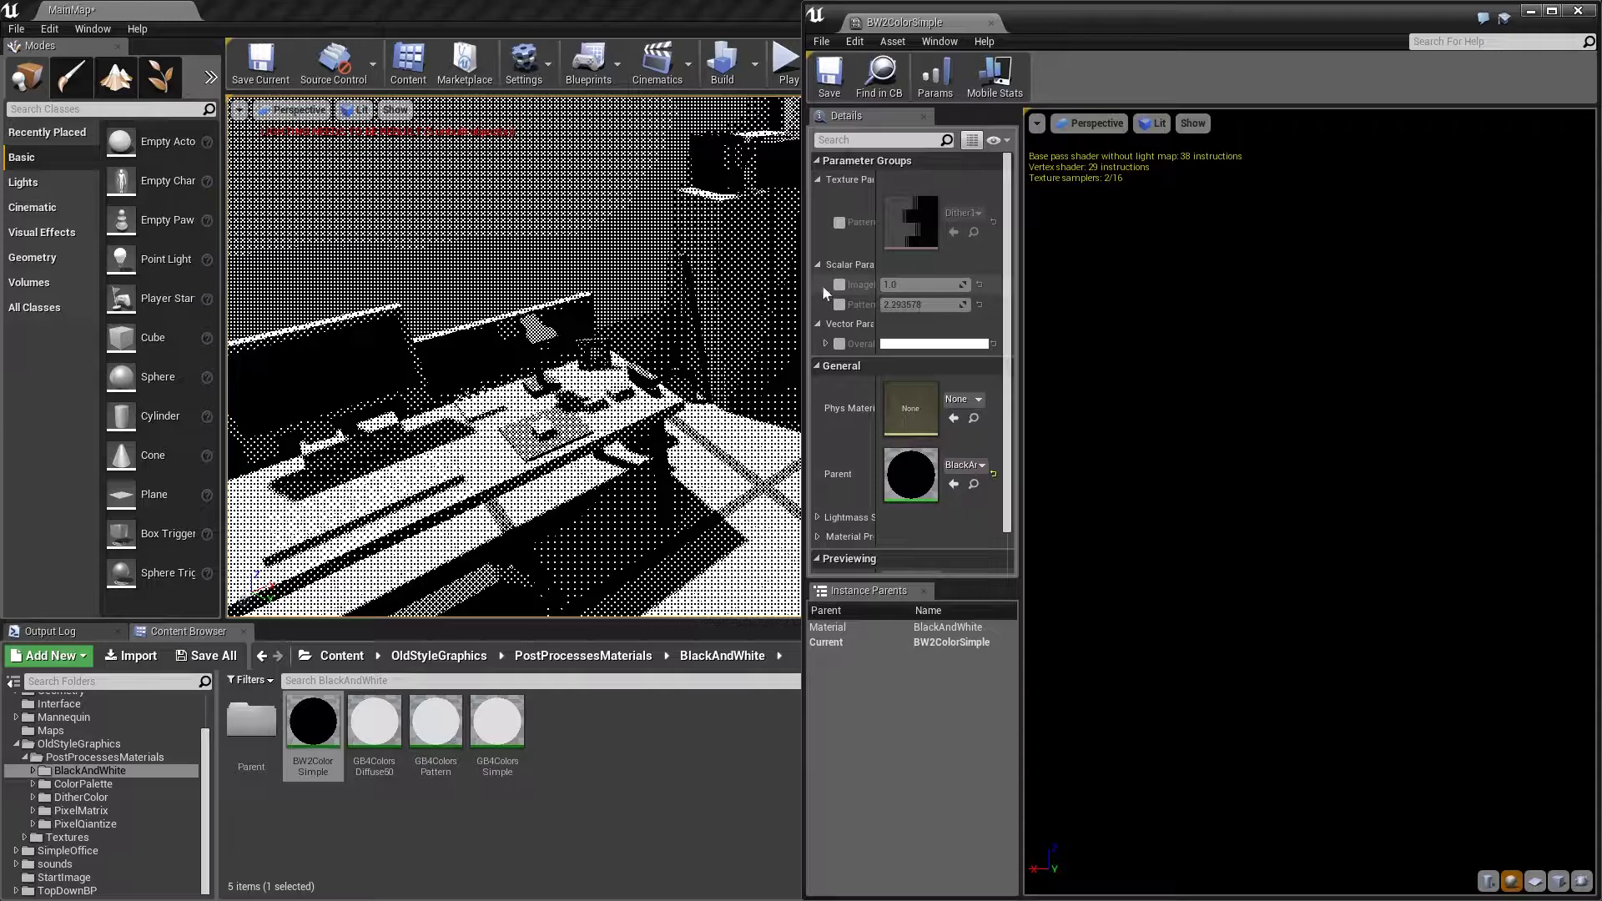
mouse_move(925, 284)
left_mouse_down()
mouse_move(846, 284)
mouse_move(886, 305)
left_mouse_up()
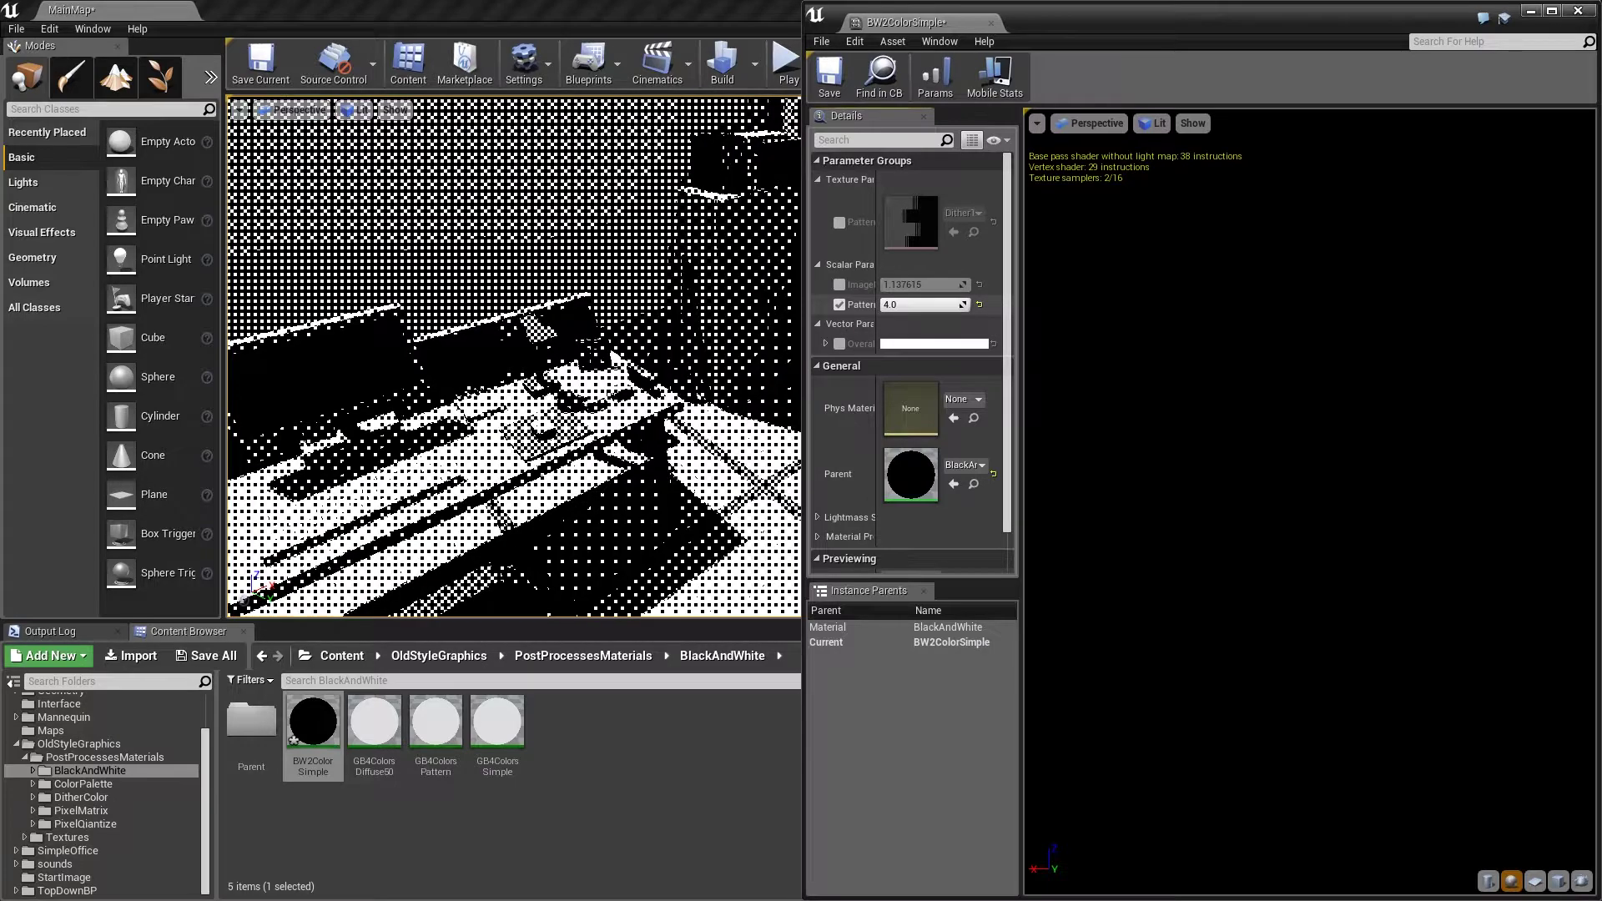
left_click(990, 23)
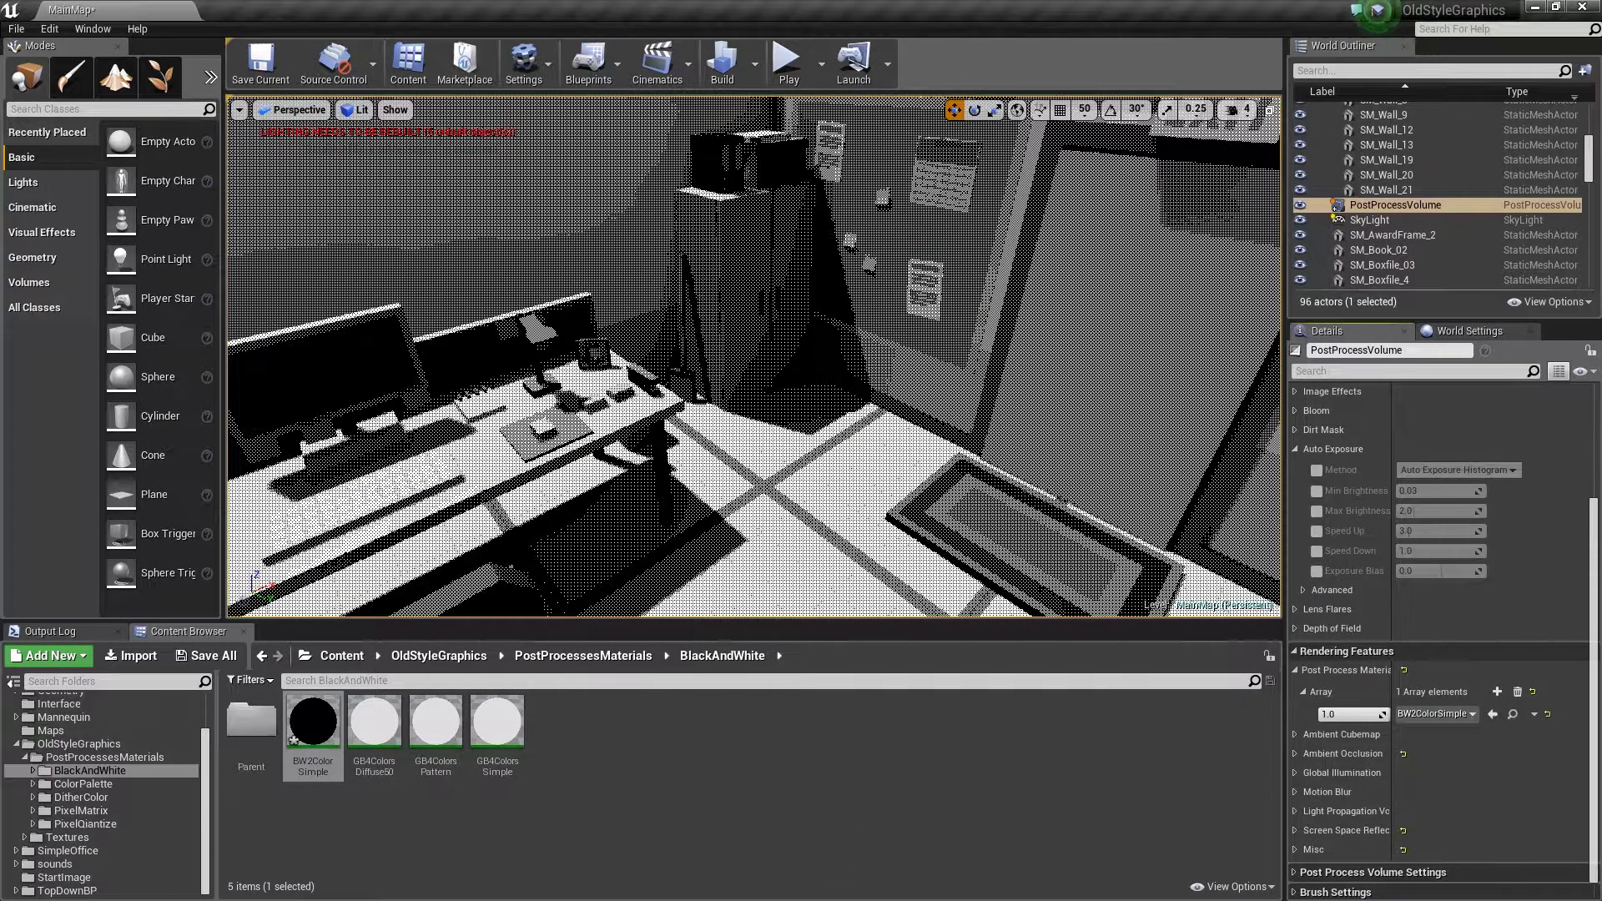
- Swap in GB4ColorsDiffuse50 and enable Exposure Bias at about 2.5
left_click_drag(374, 722, 1448, 716)
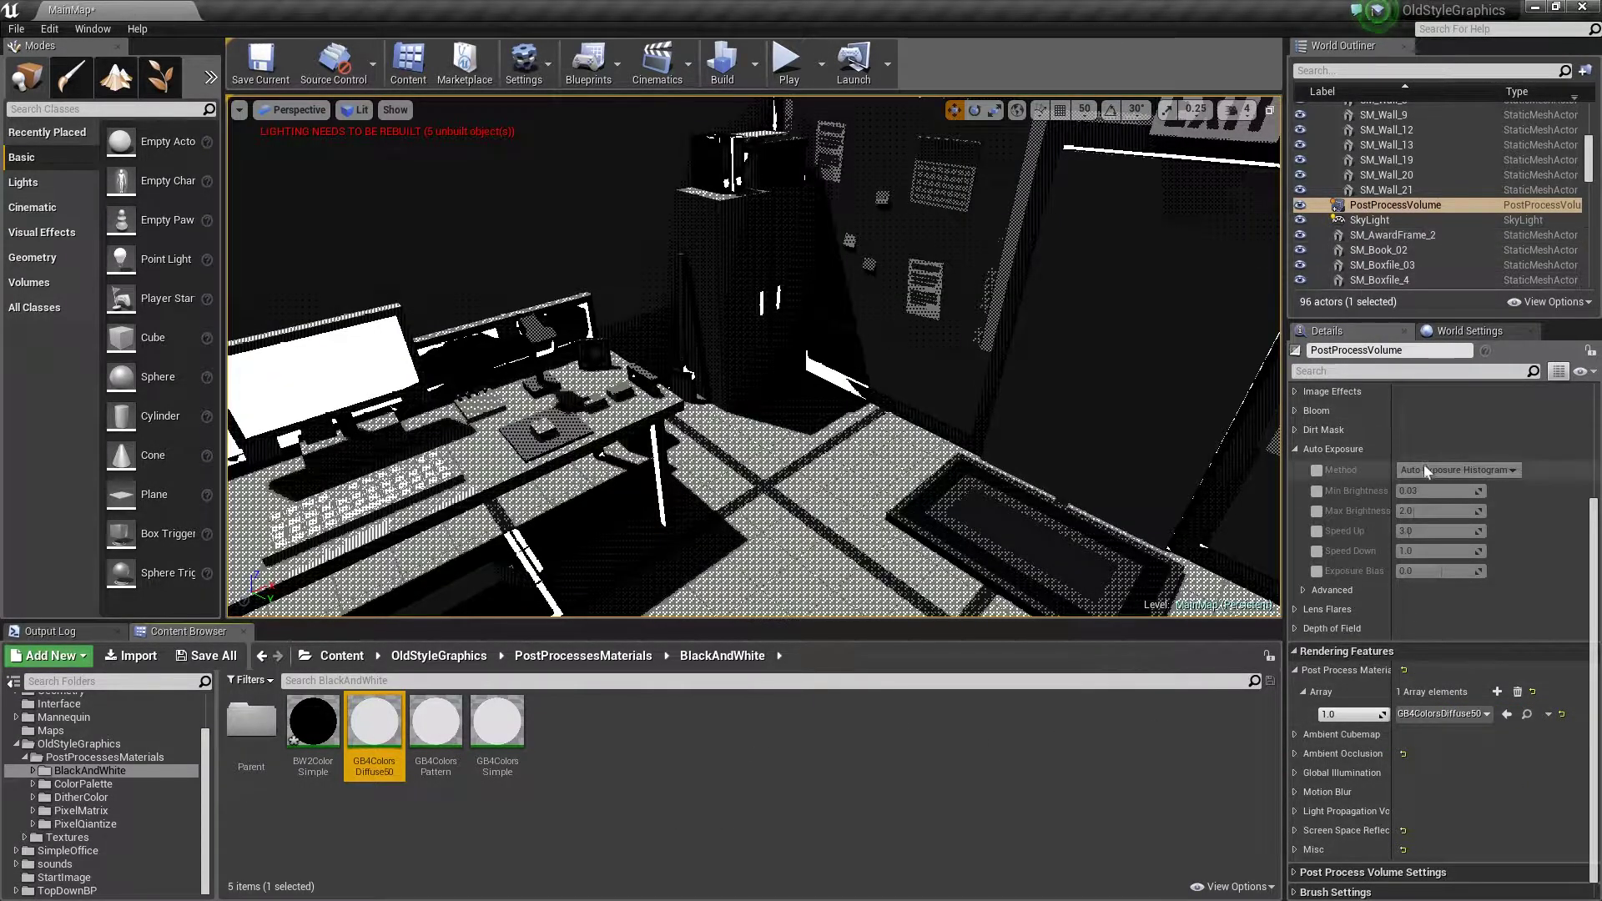
left_click(1316, 572)
mouse_move(1439, 571)
left_mouse_down()
mouse_move(1494, 571)
mouse_move(1456, 570)
left_mouse_up()
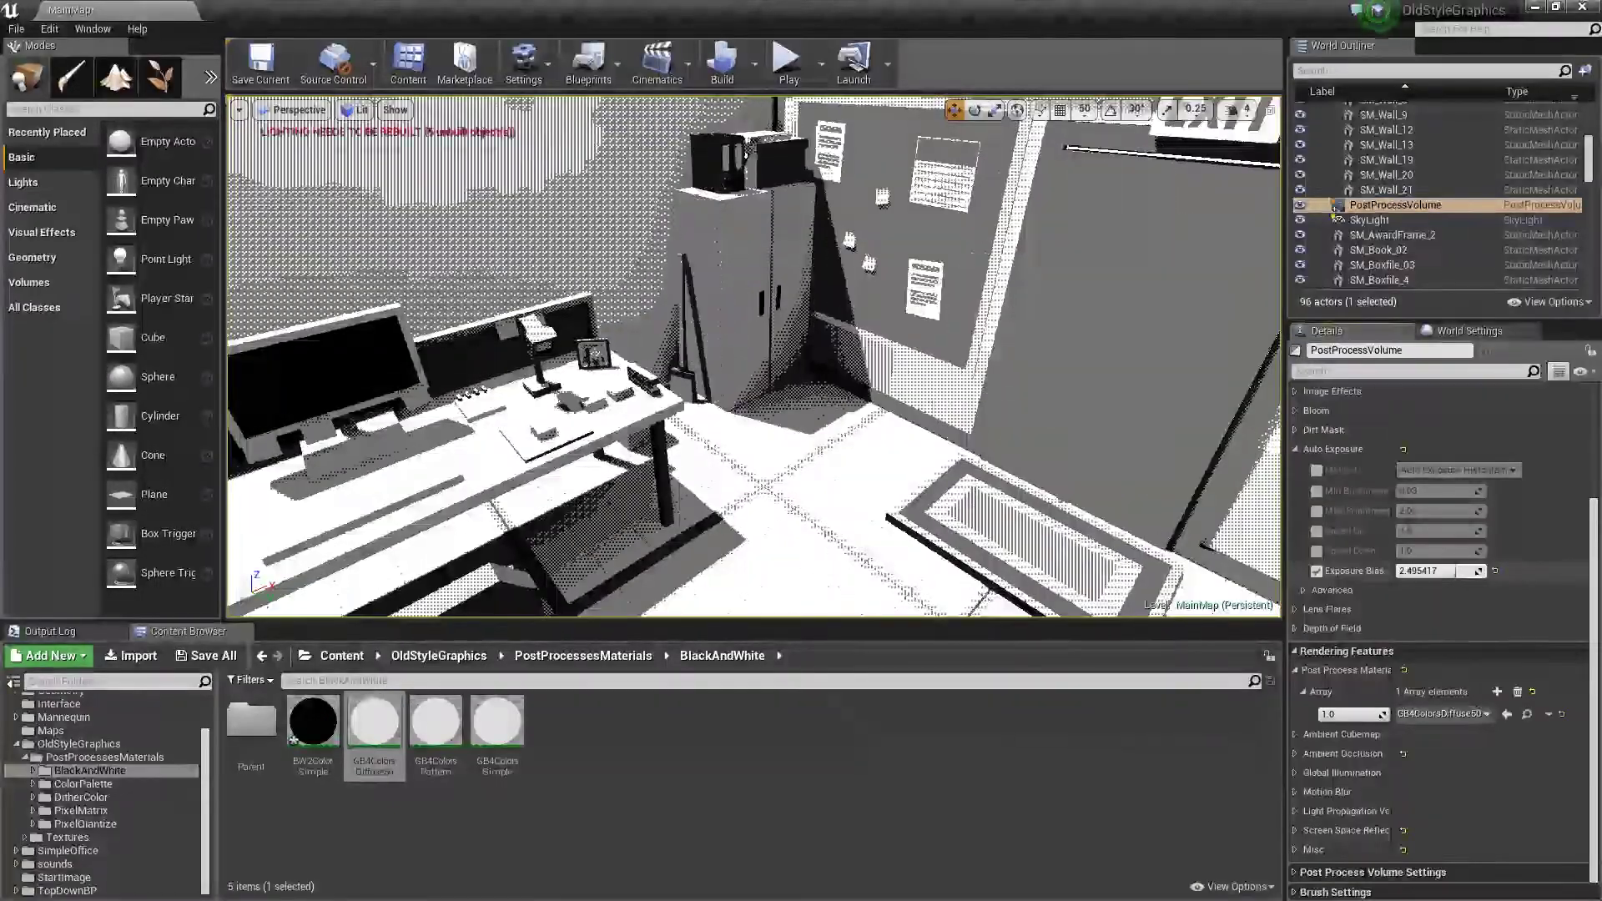
- Override GB4ColorsDiffuse50's PatternPixelSize to 4.0 for a coarser dither
double_click(374, 722)
mouse_move(500, 39)
left_mouse_down()
mouse_move(1523, 222)
mouse_move(1511, 225)
left_mouse_up()
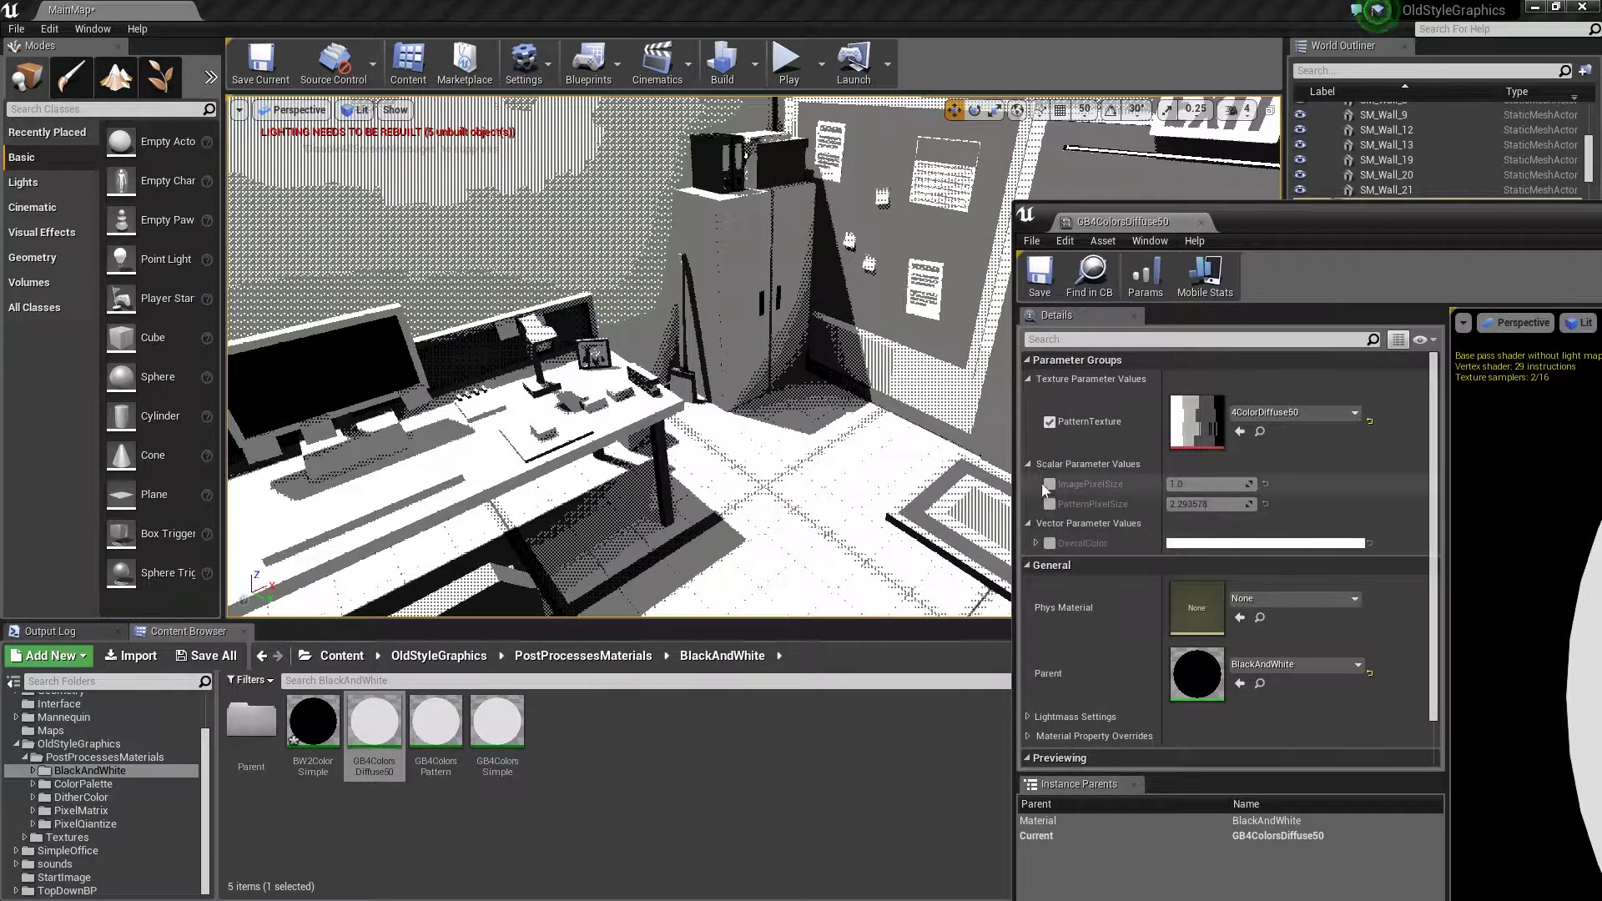
mouse_move(1197, 483)
left_mouse_down()
mouse_move(1235, 483)
mouse_move(1196, 482)
left_mouse_up()
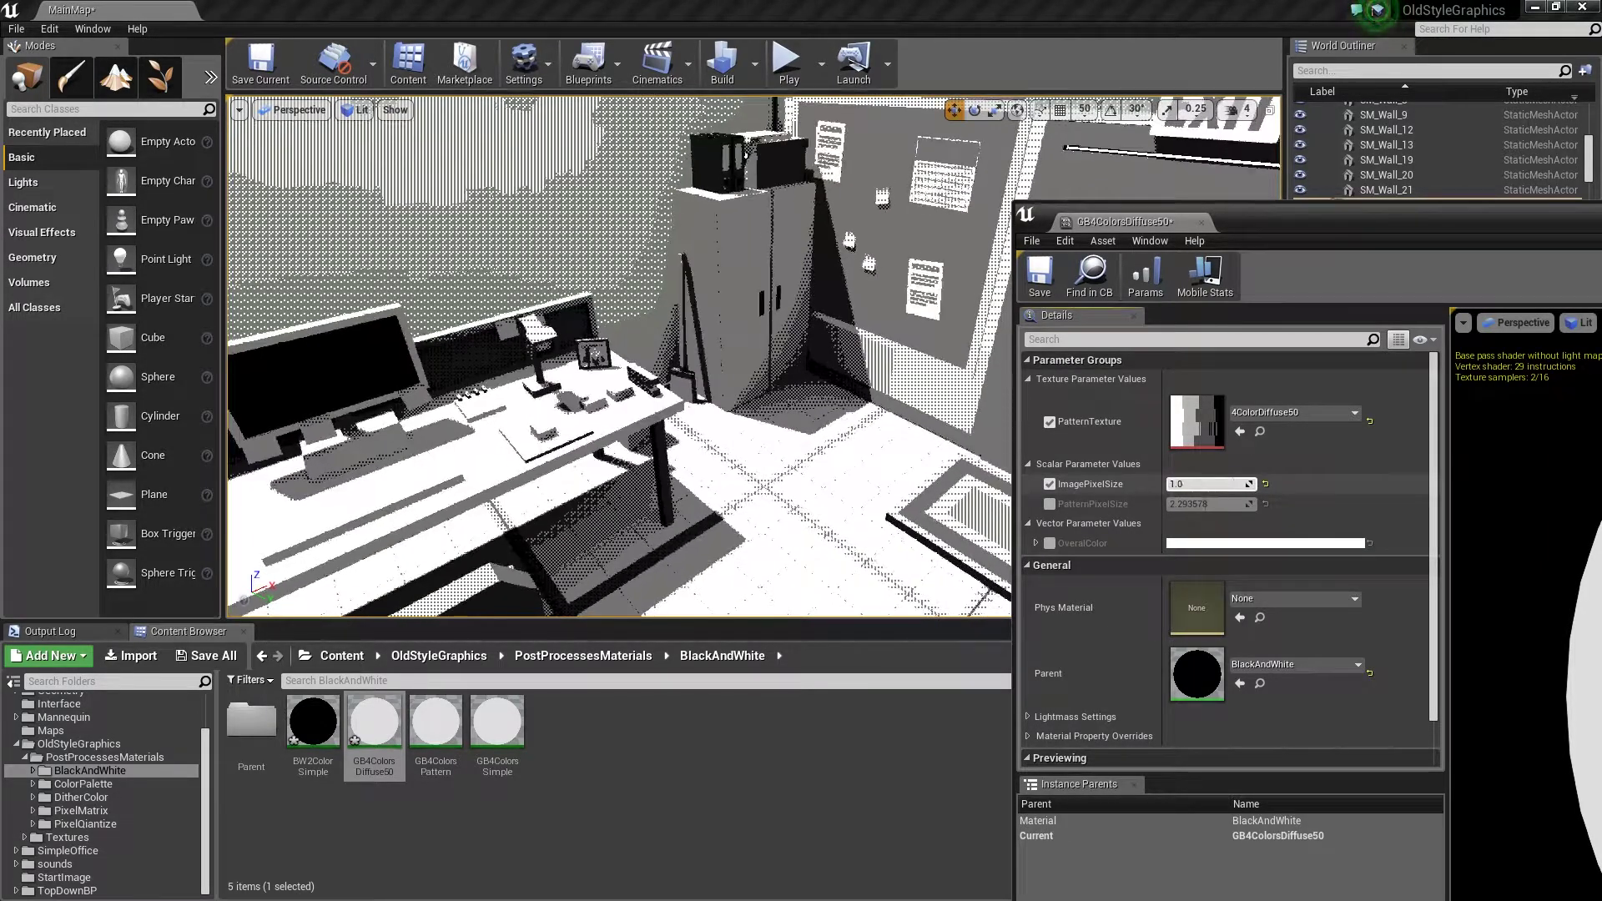
left_click(1050, 504)
left_click_drag(1201, 504, 1230, 504)
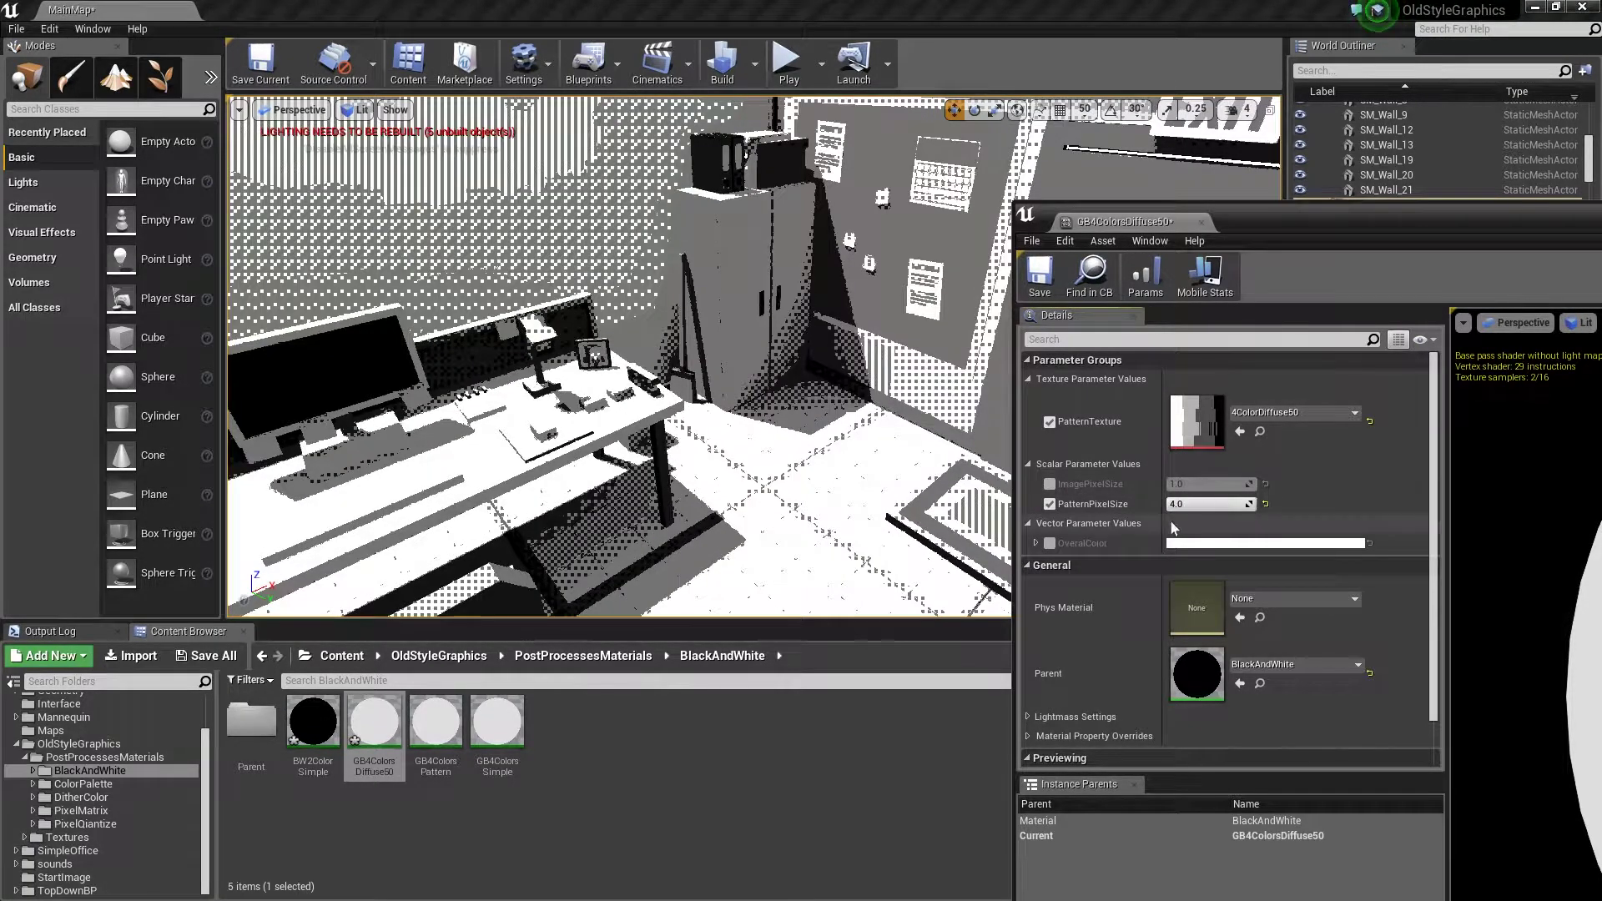
- Override OverallColor with red at 1.105 for a pinkish tint, discarding a trial green tint
left_click(1214, 549)
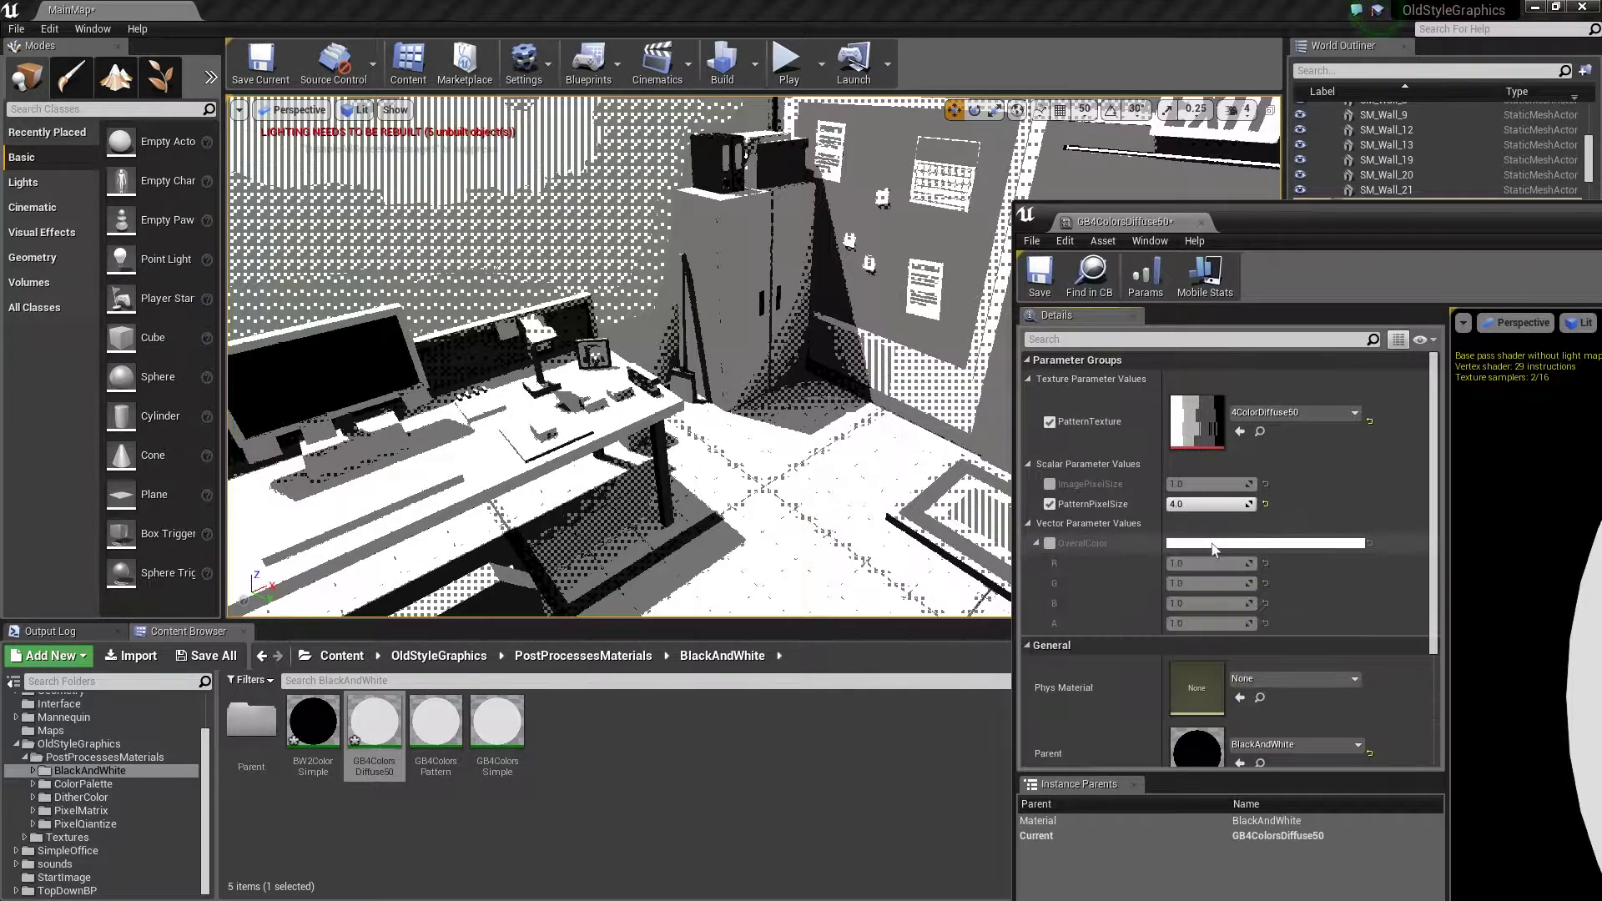
left_click(1050, 543)
left_click_drag(1189, 563, 1206, 564)
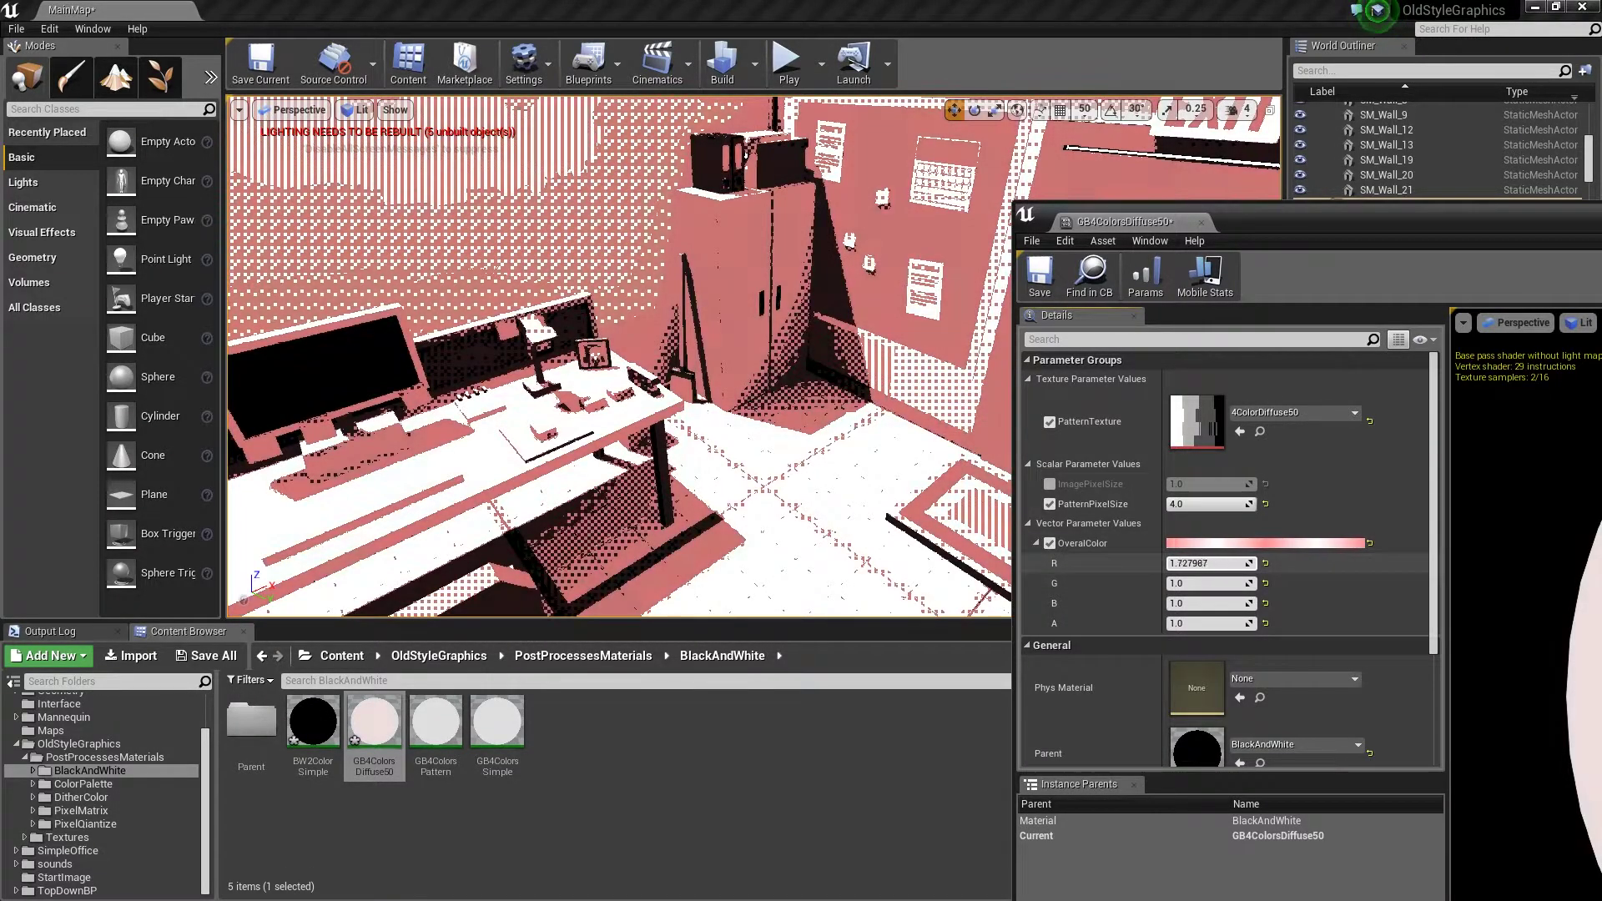
left_click(1232, 541)
mouse_move(1289, 634)
left_mouse_down()
mouse_move(1319, 668)
mouse_move(1307, 649)
left_mouse_up()
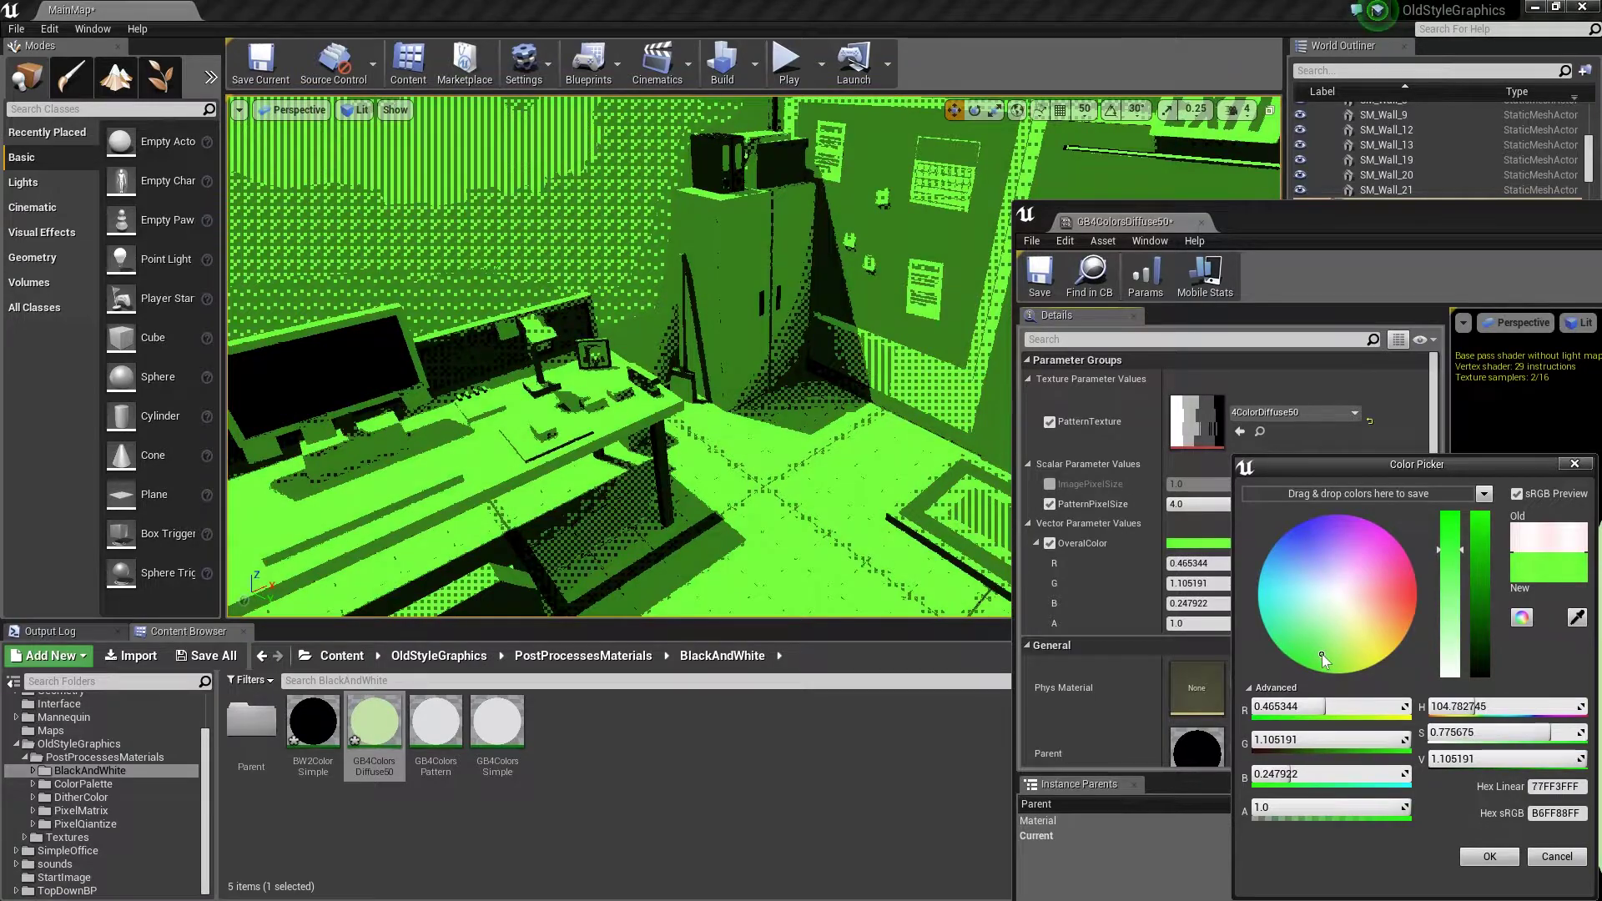
left_click(1557, 856)
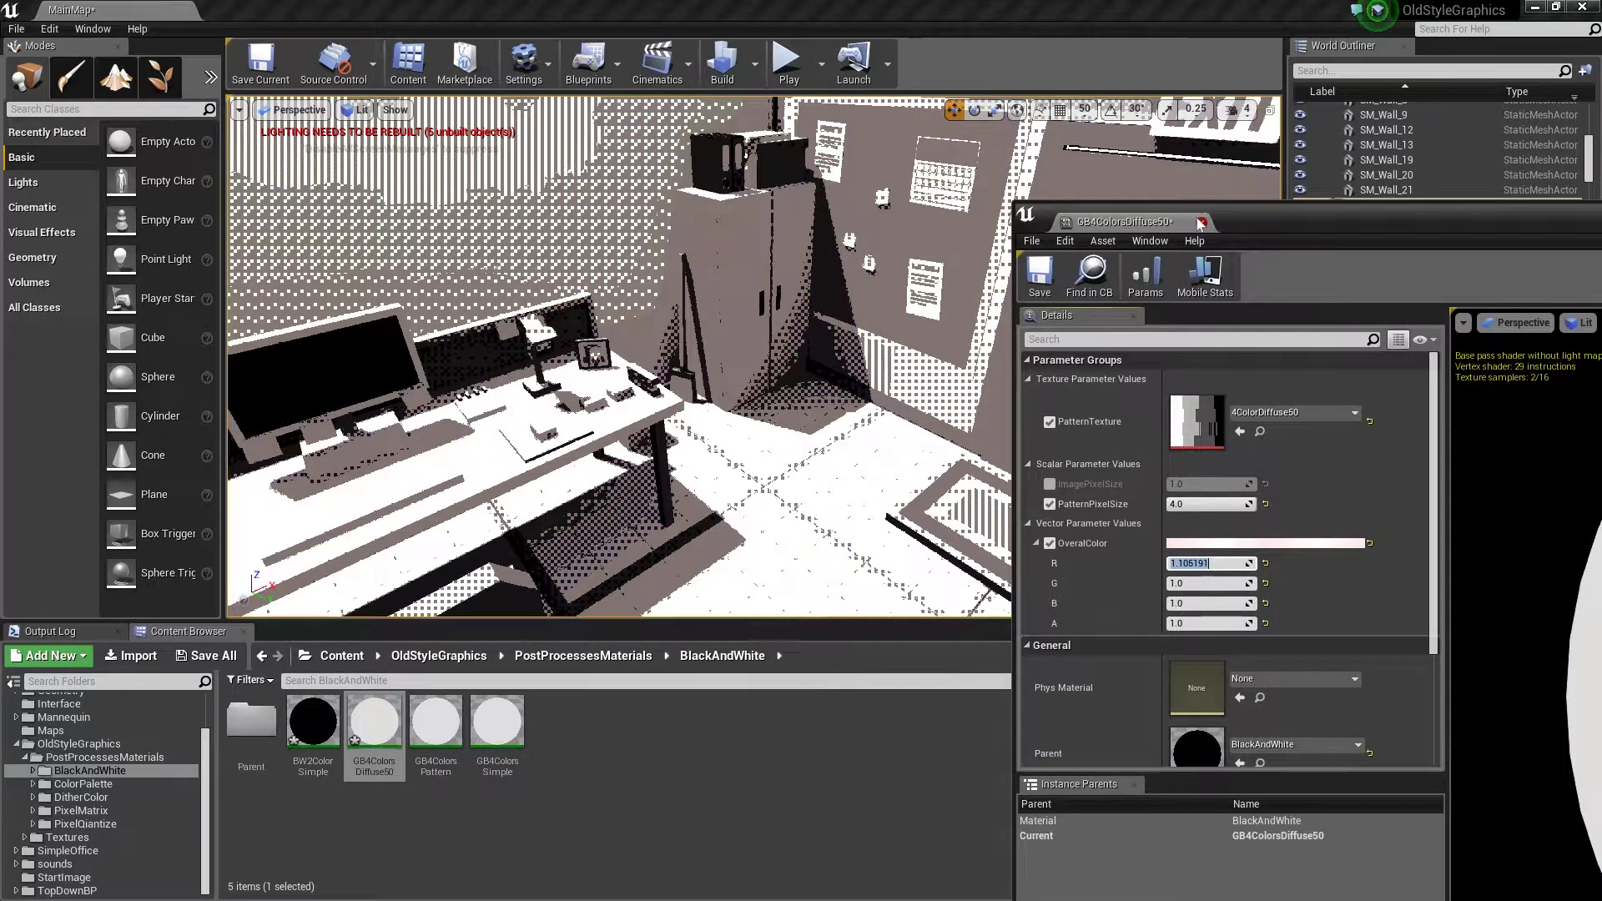
left_click(1200, 222)
left_click(82, 783)
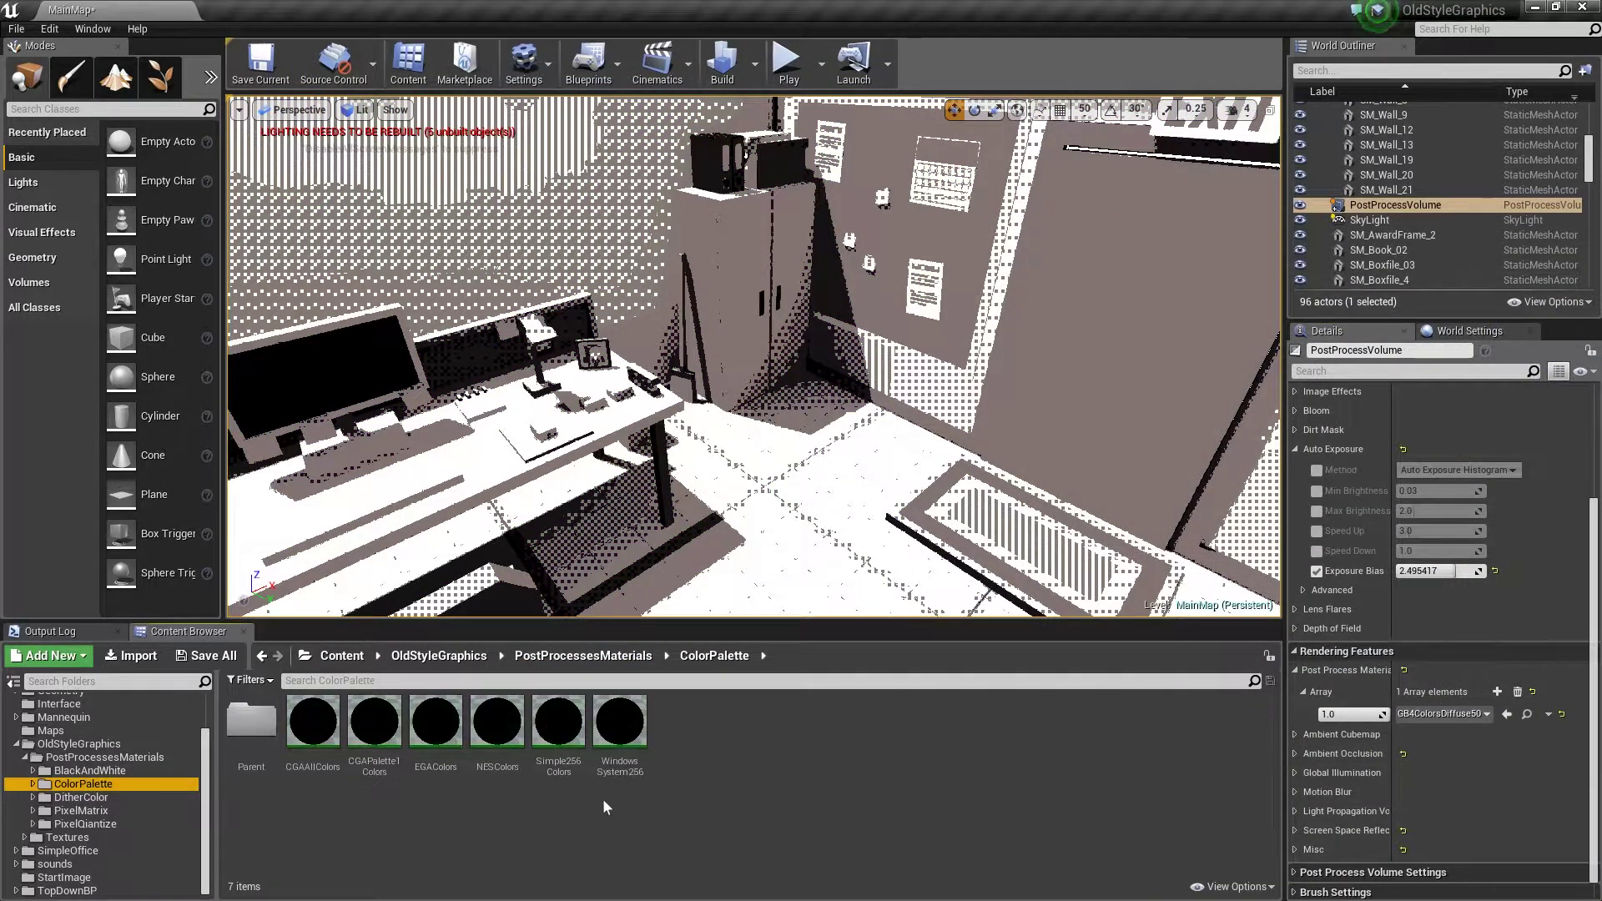
- Try WindowsSystem256 as the post-process material and reset Exposure Bias to default
left_click_drag(619, 722, 1443, 712)
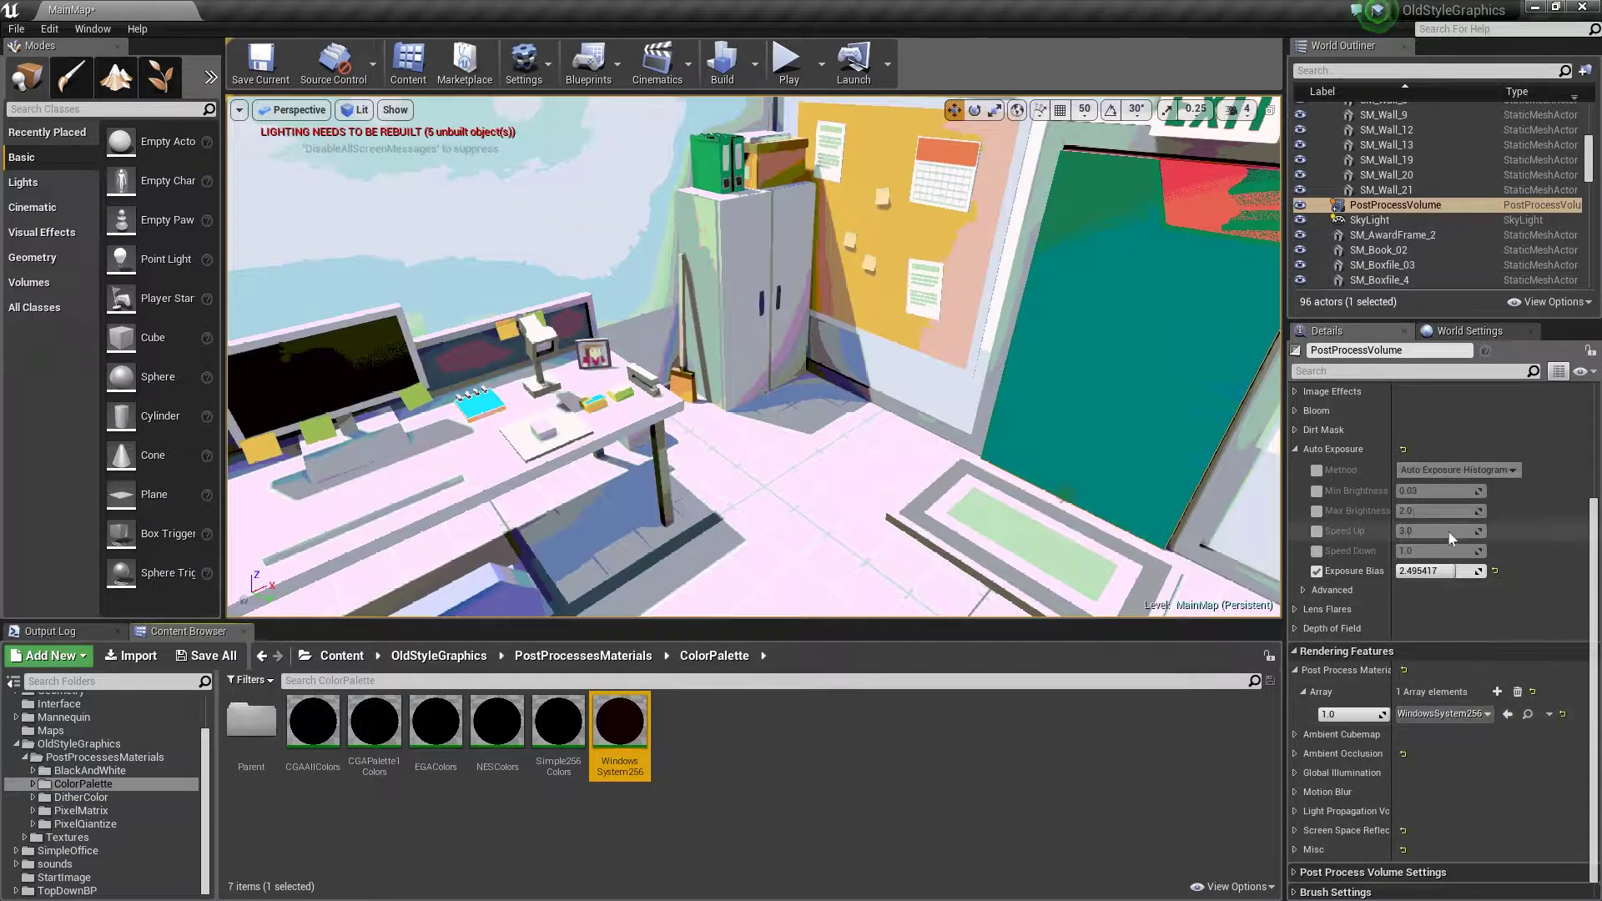
left_click_drag(1456, 570, 1436, 571)
left_click(1495, 571)
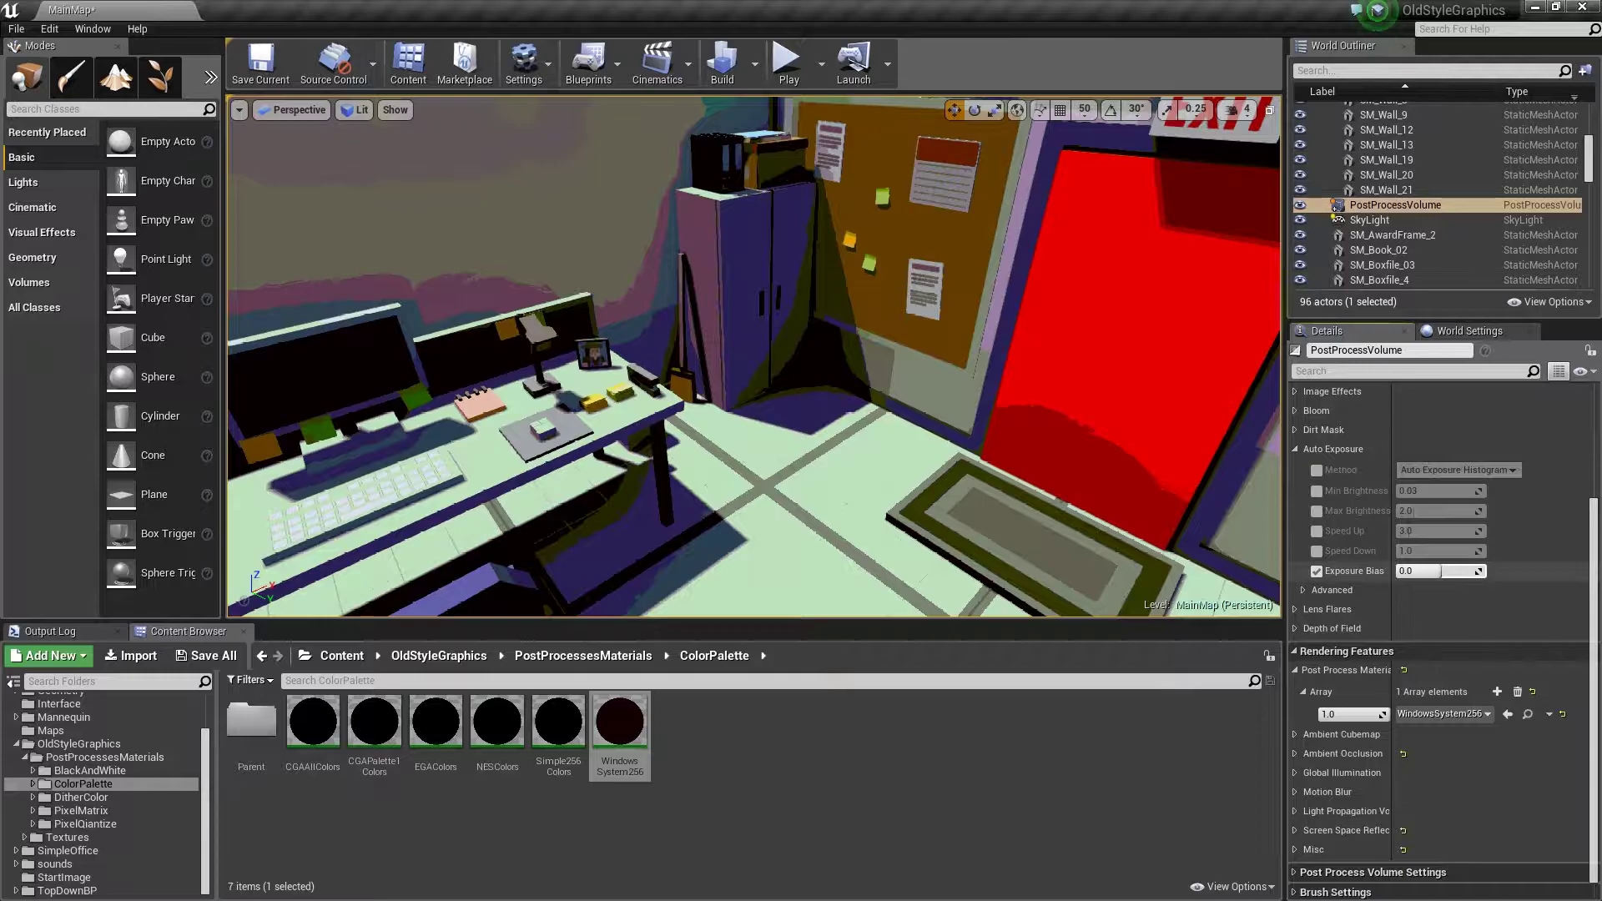
- Try NESColors with Exposure Bias about 1.32, then settle on CGAAllColors
left_click_drag(494, 731, 1454, 718)
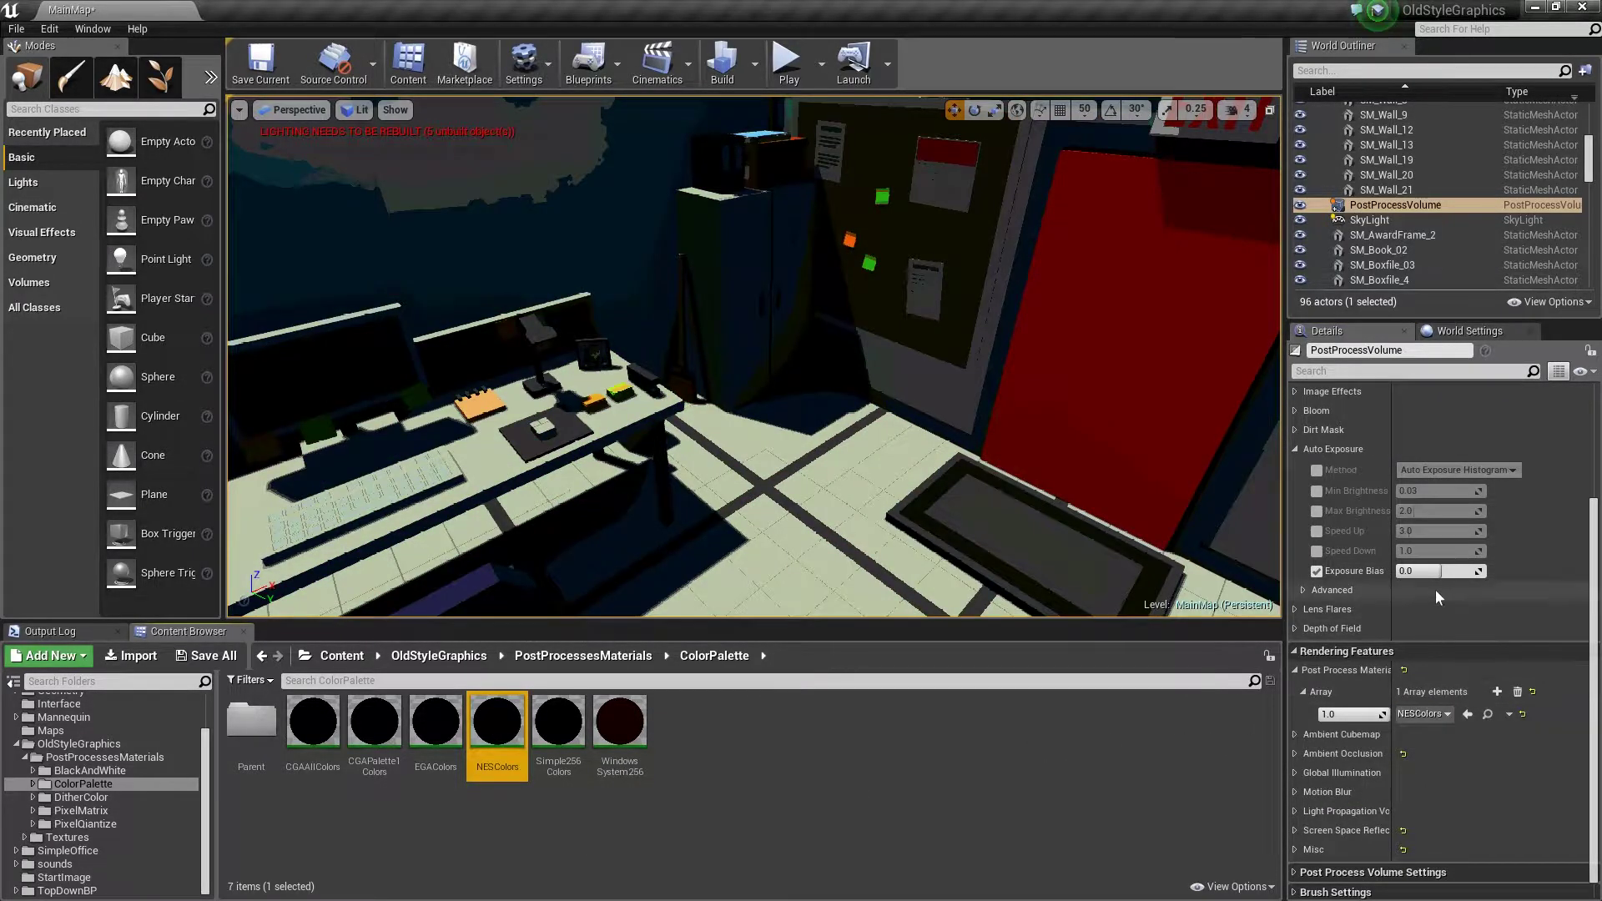
mouse_move(1442, 571)
left_mouse_down()
mouse_move(1473, 571)
mouse_move(1441, 571)
left_mouse_up()
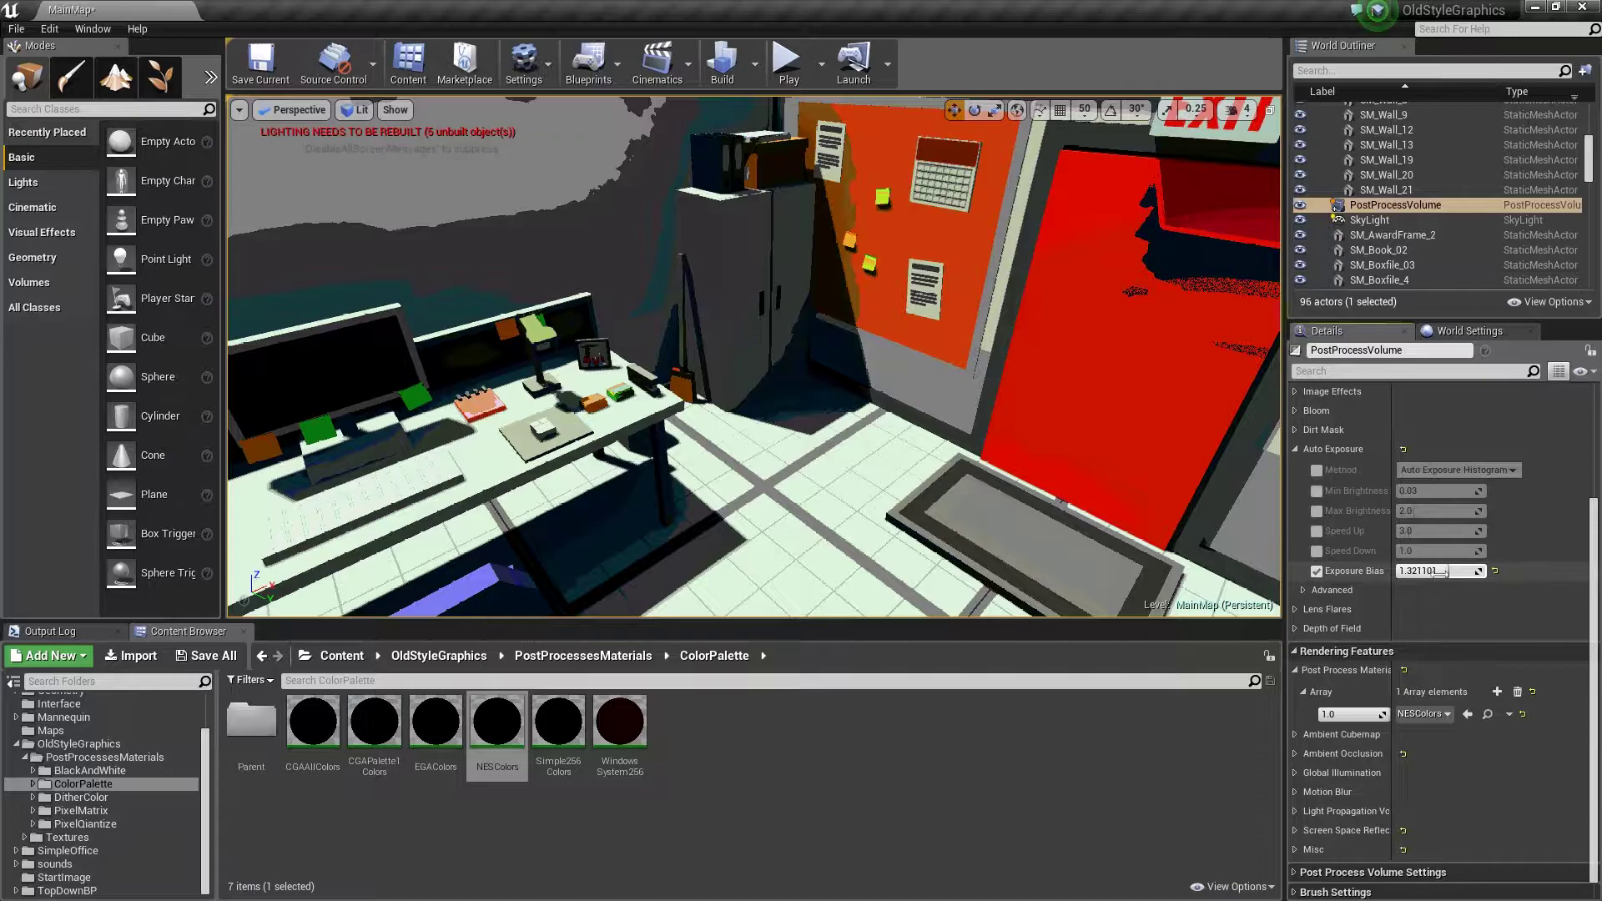
left_click_drag(313, 723, 1432, 714)
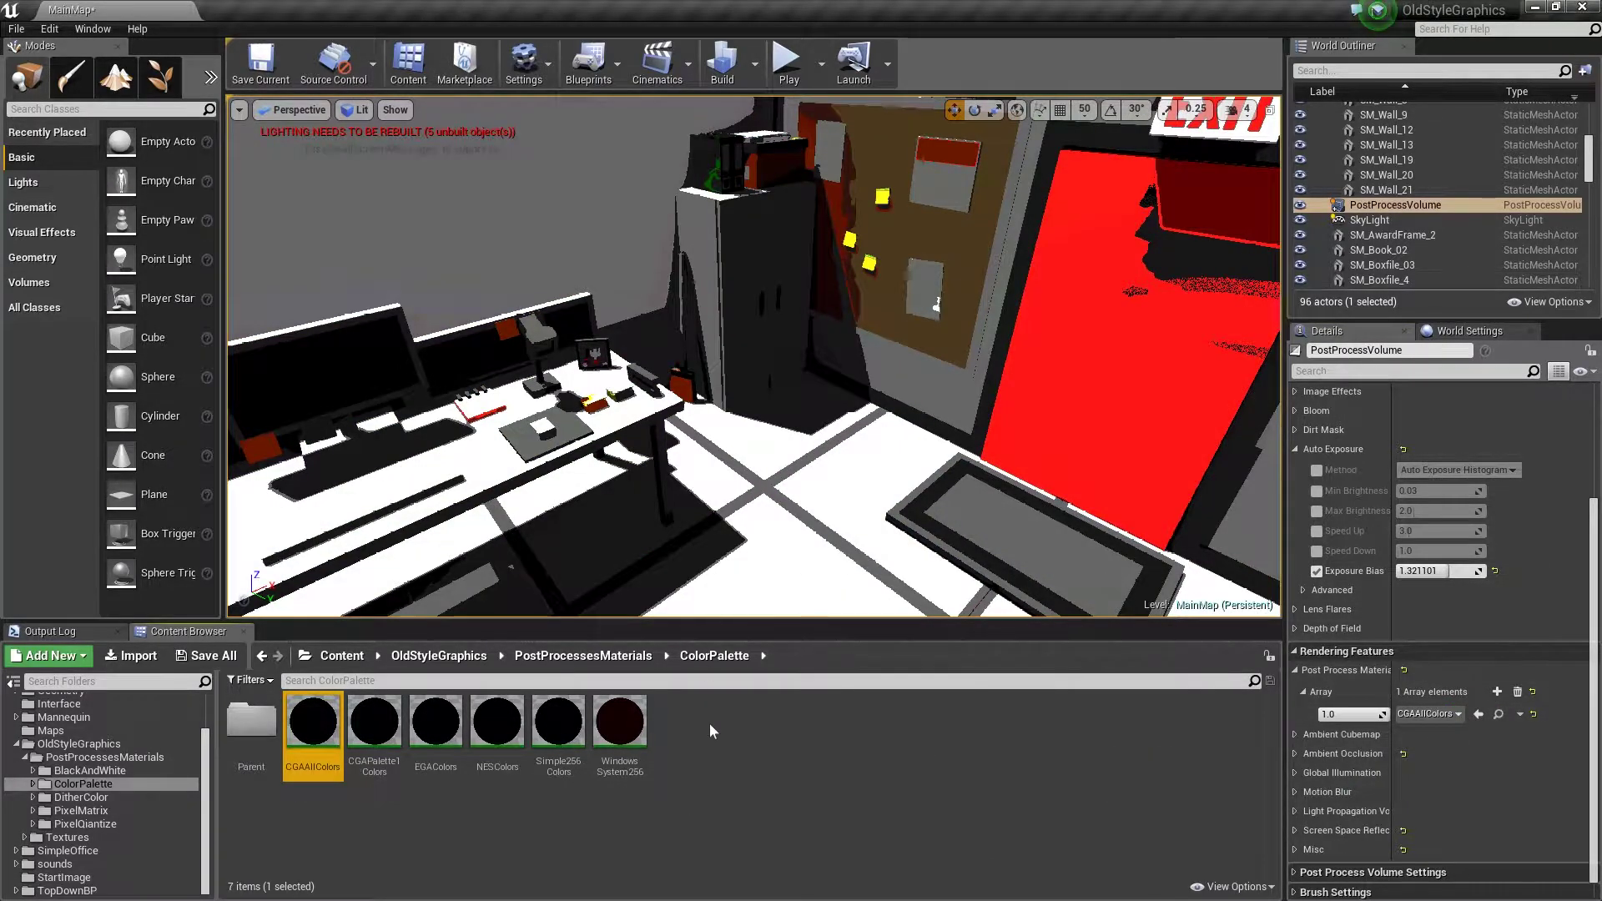
left_click(86, 799)
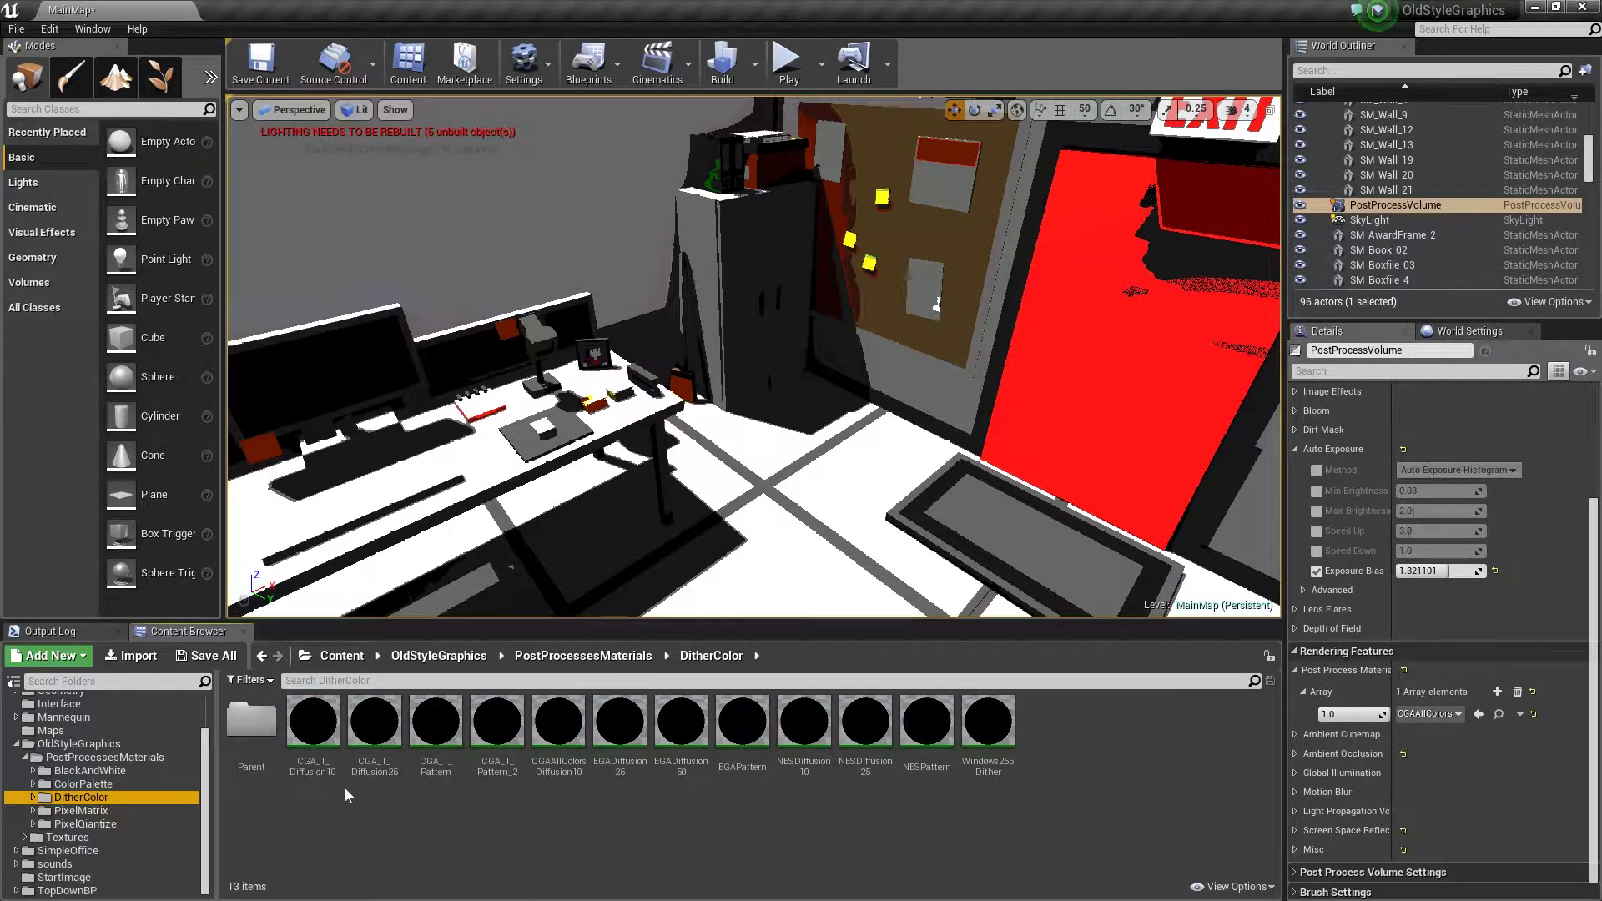
- Try CGA_1_Diffusion25, then apply CGA_1_Pattern as the post-process material
left_click_drag(375, 728, 1459, 720)
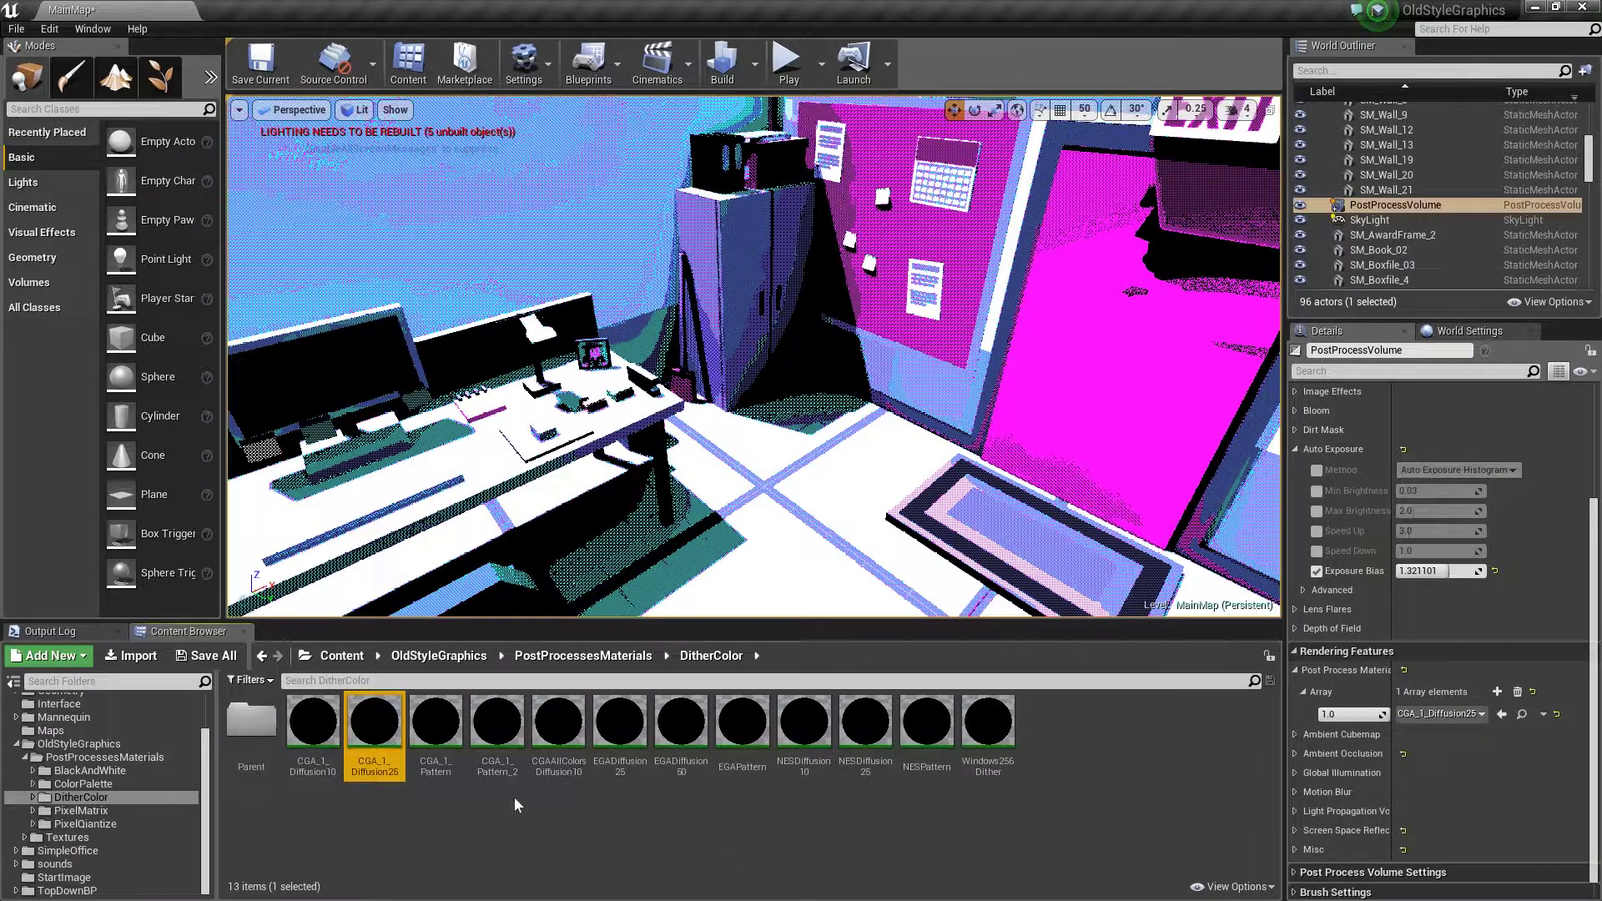
left_click_drag(436, 724, 1447, 711)
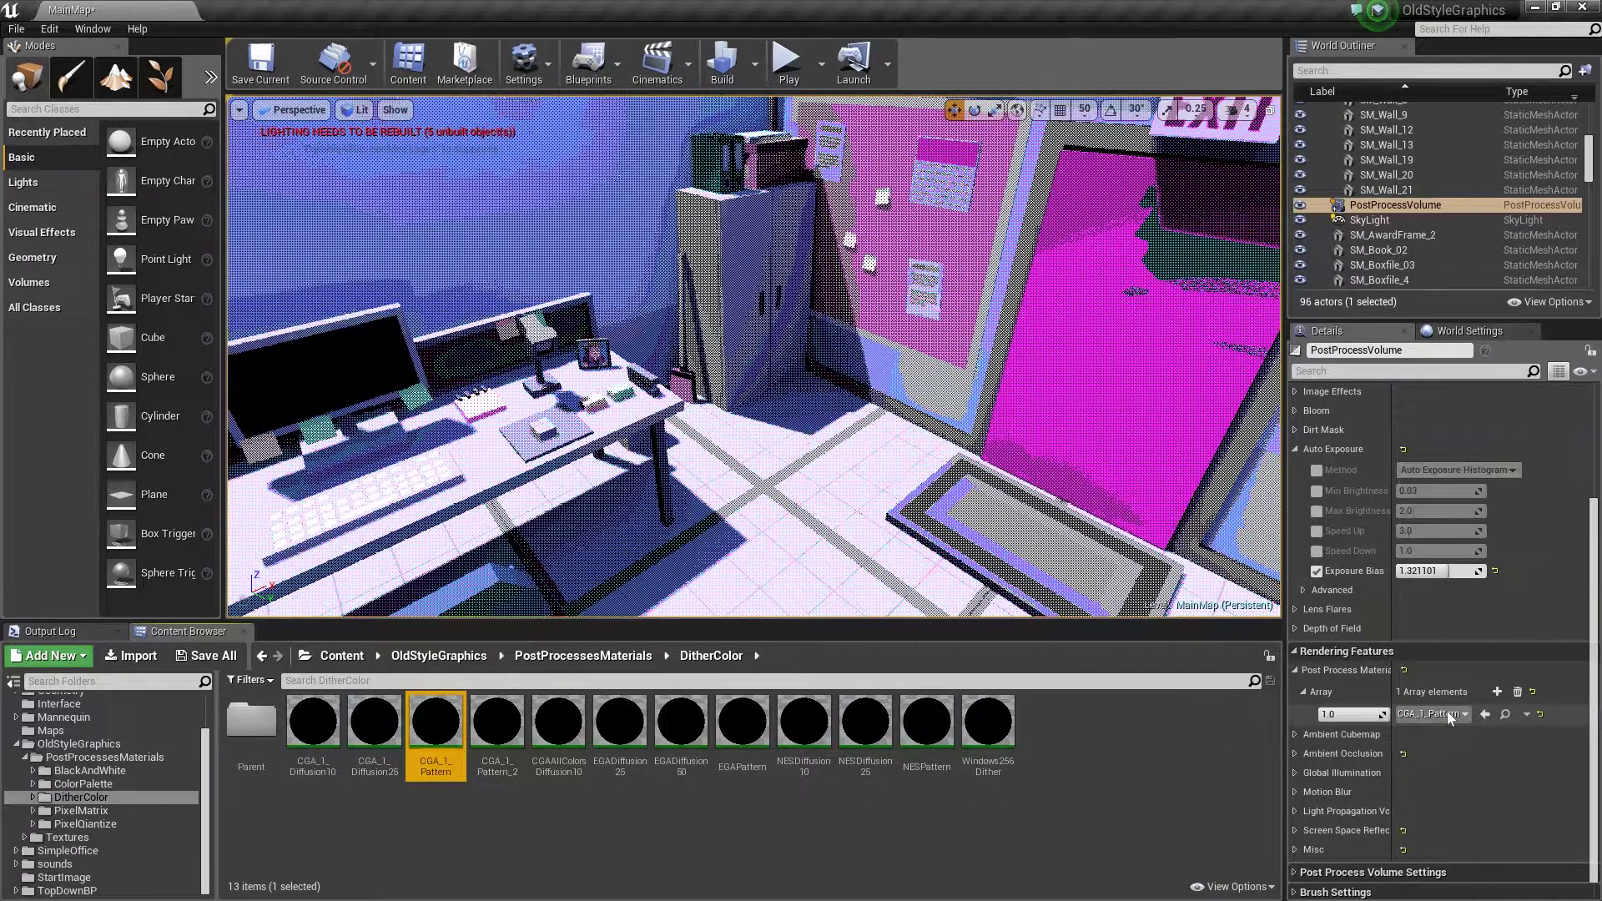
double_click(436, 724)
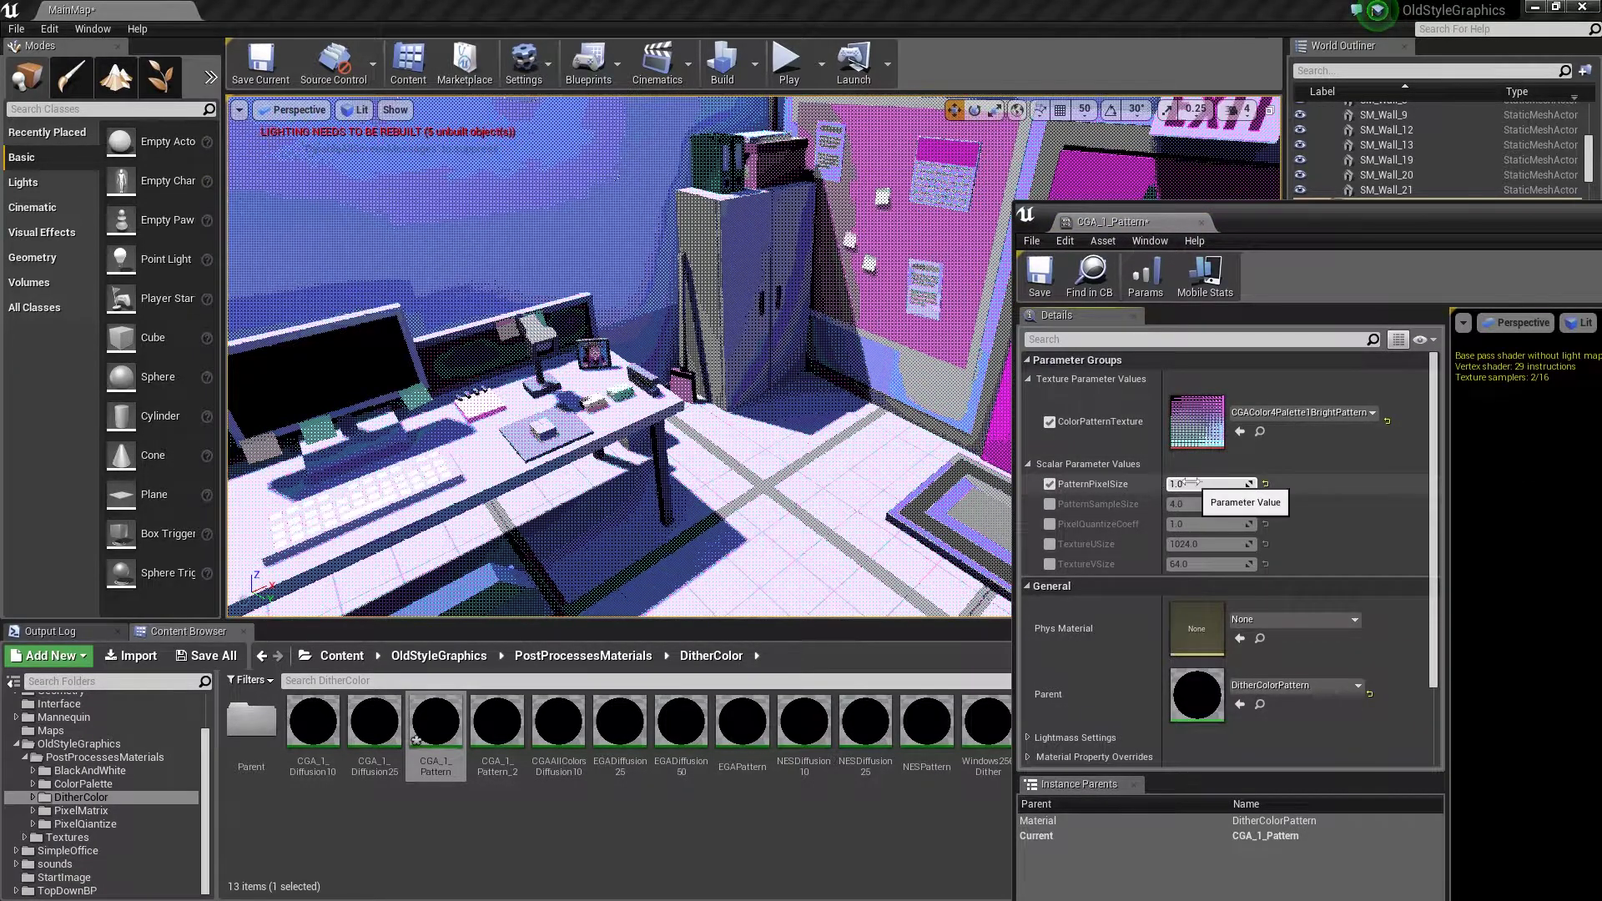
- Enable CGA_1_Pattern's PixelQuantizeCoeff at 4.0 for a blockier dither
mouse_move(1189, 483)
left_mouse_down()
mouse_move(1205, 483)
mouse_move(1180, 483)
left_mouse_up()
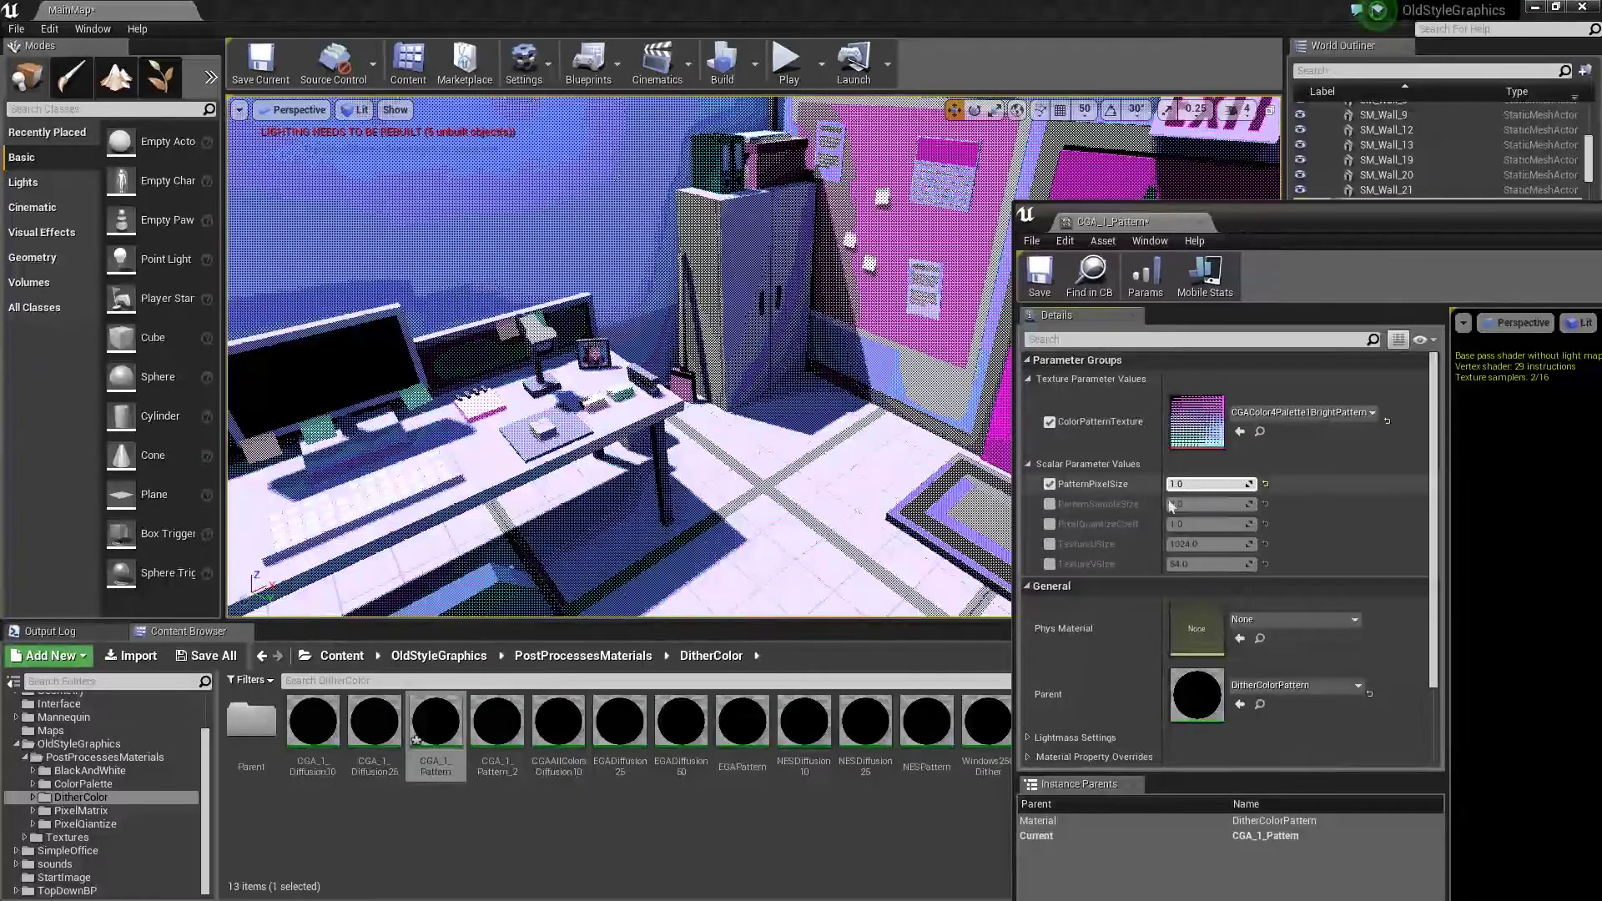
left_click(1048, 524)
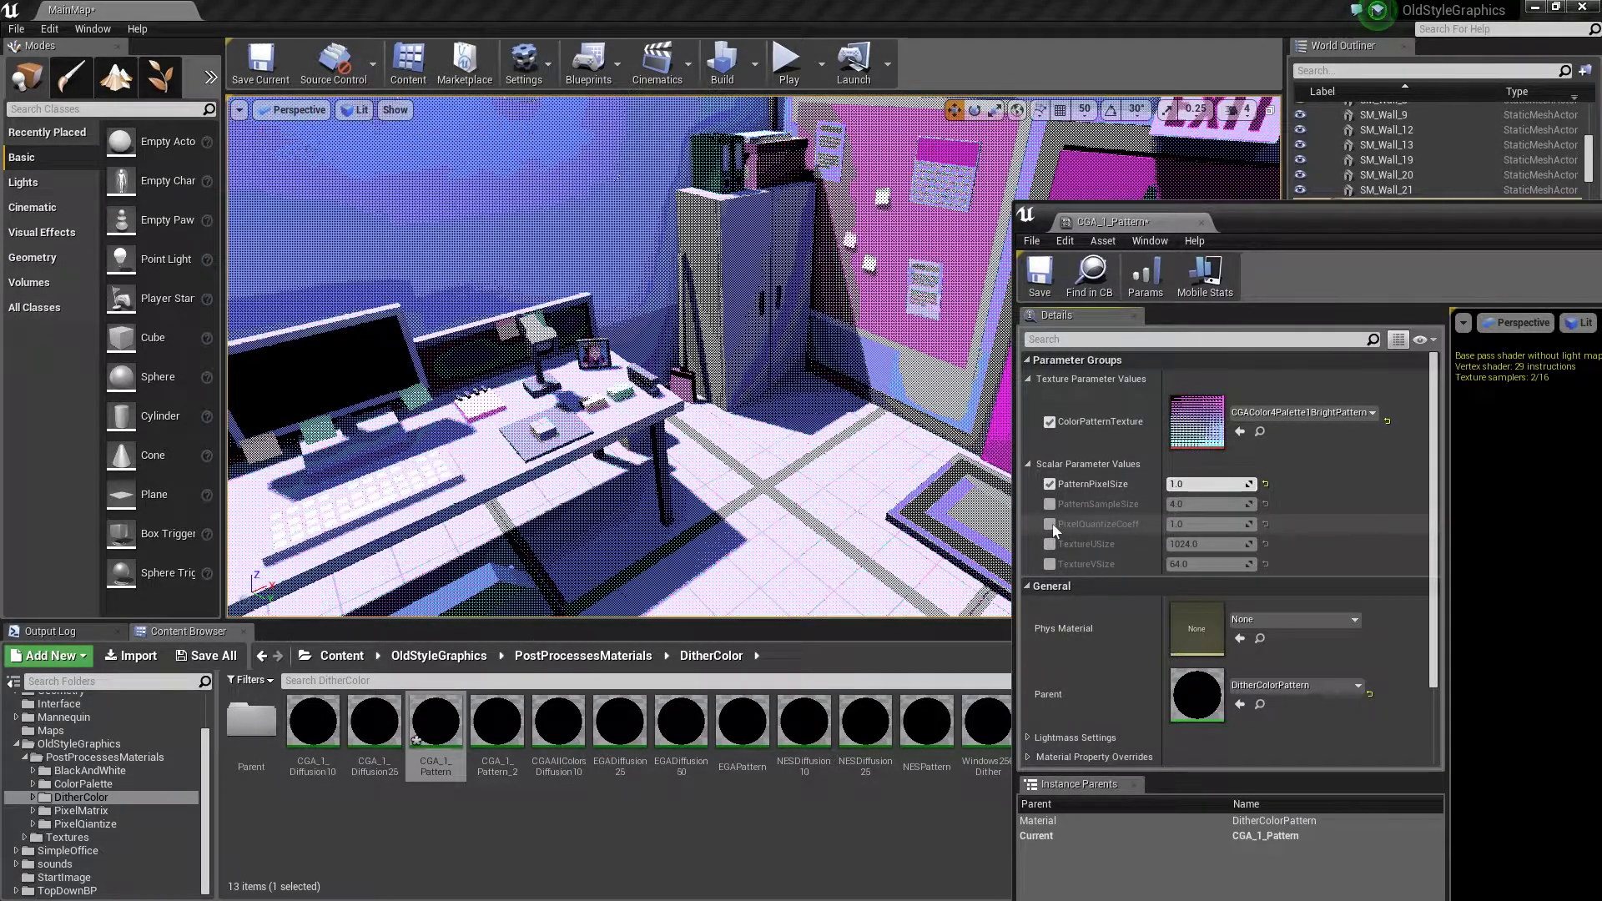
mouse_move(1202, 524)
left_mouse_down()
mouse_move(1260, 524)
mouse_move(1235, 484)
mouse_move(1205, 484)
left_mouse_up()
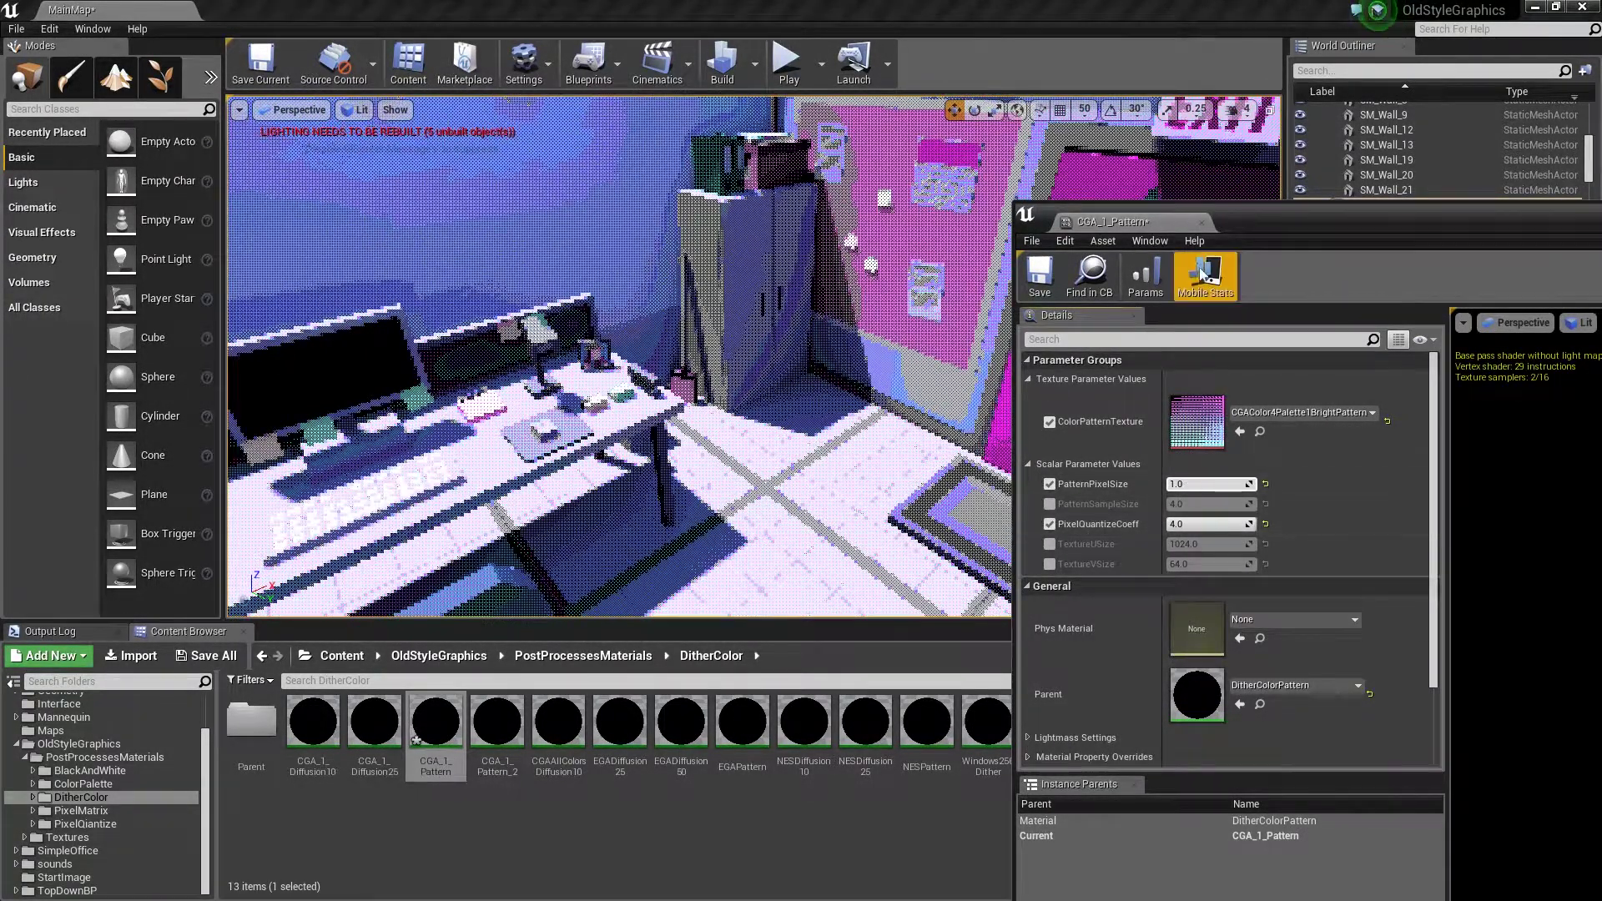
left_click(1202, 223)
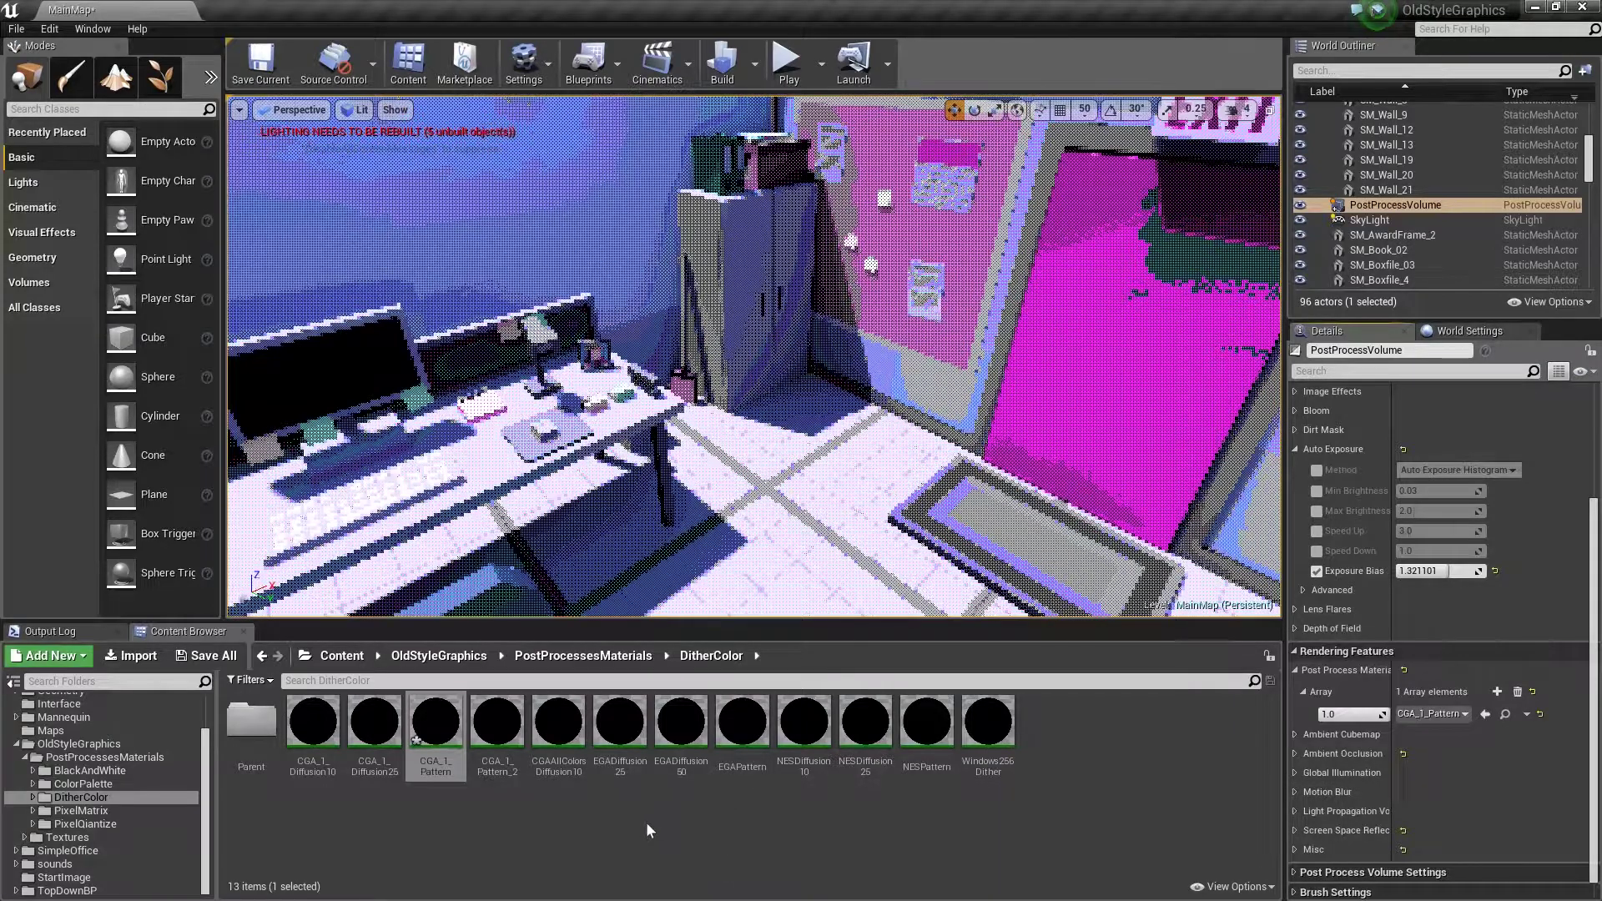
- Apply EGADiffusion50 and raise its PatternPixelSize to 4.0
left_click_drag(685, 731, 1429, 716)
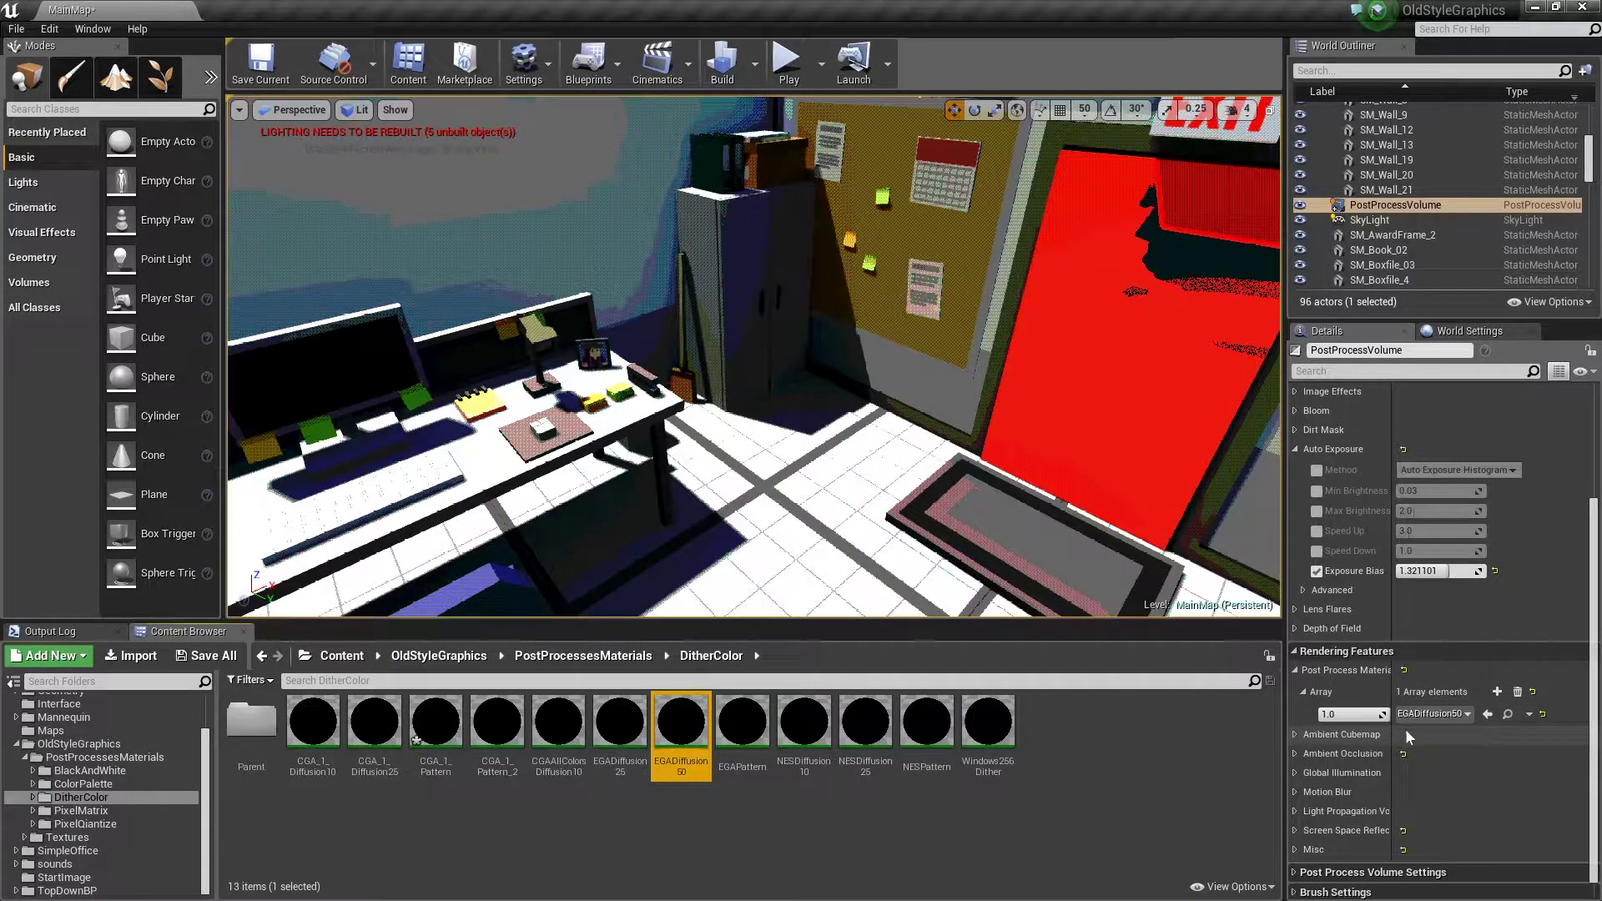
double_click(665, 731)
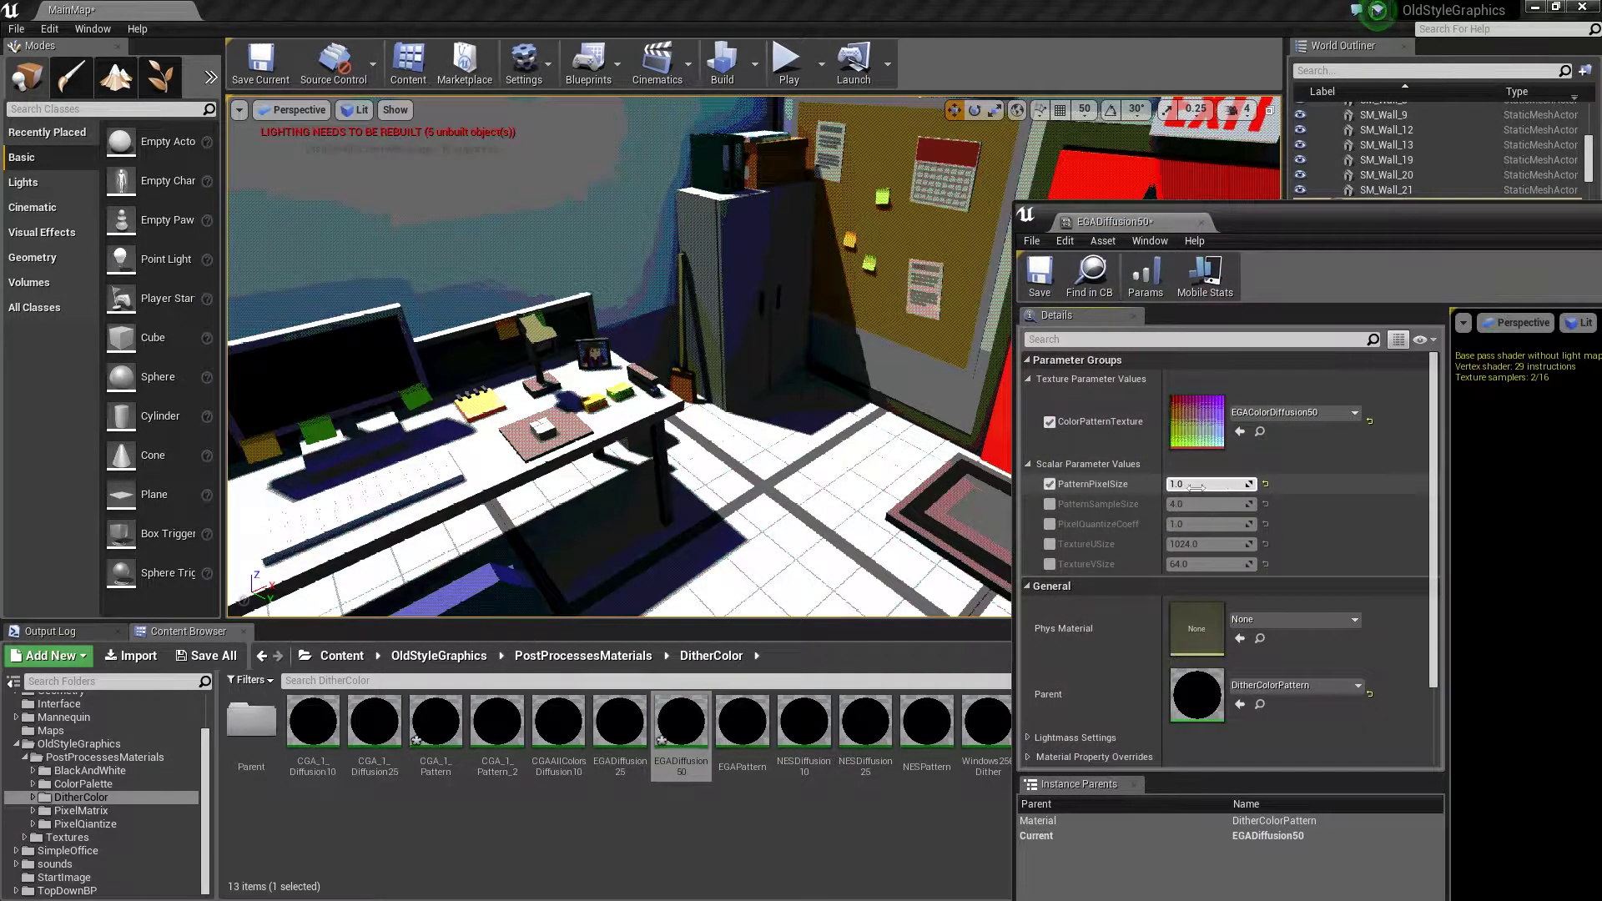
left_click_drag(1199, 483, 1231, 483)
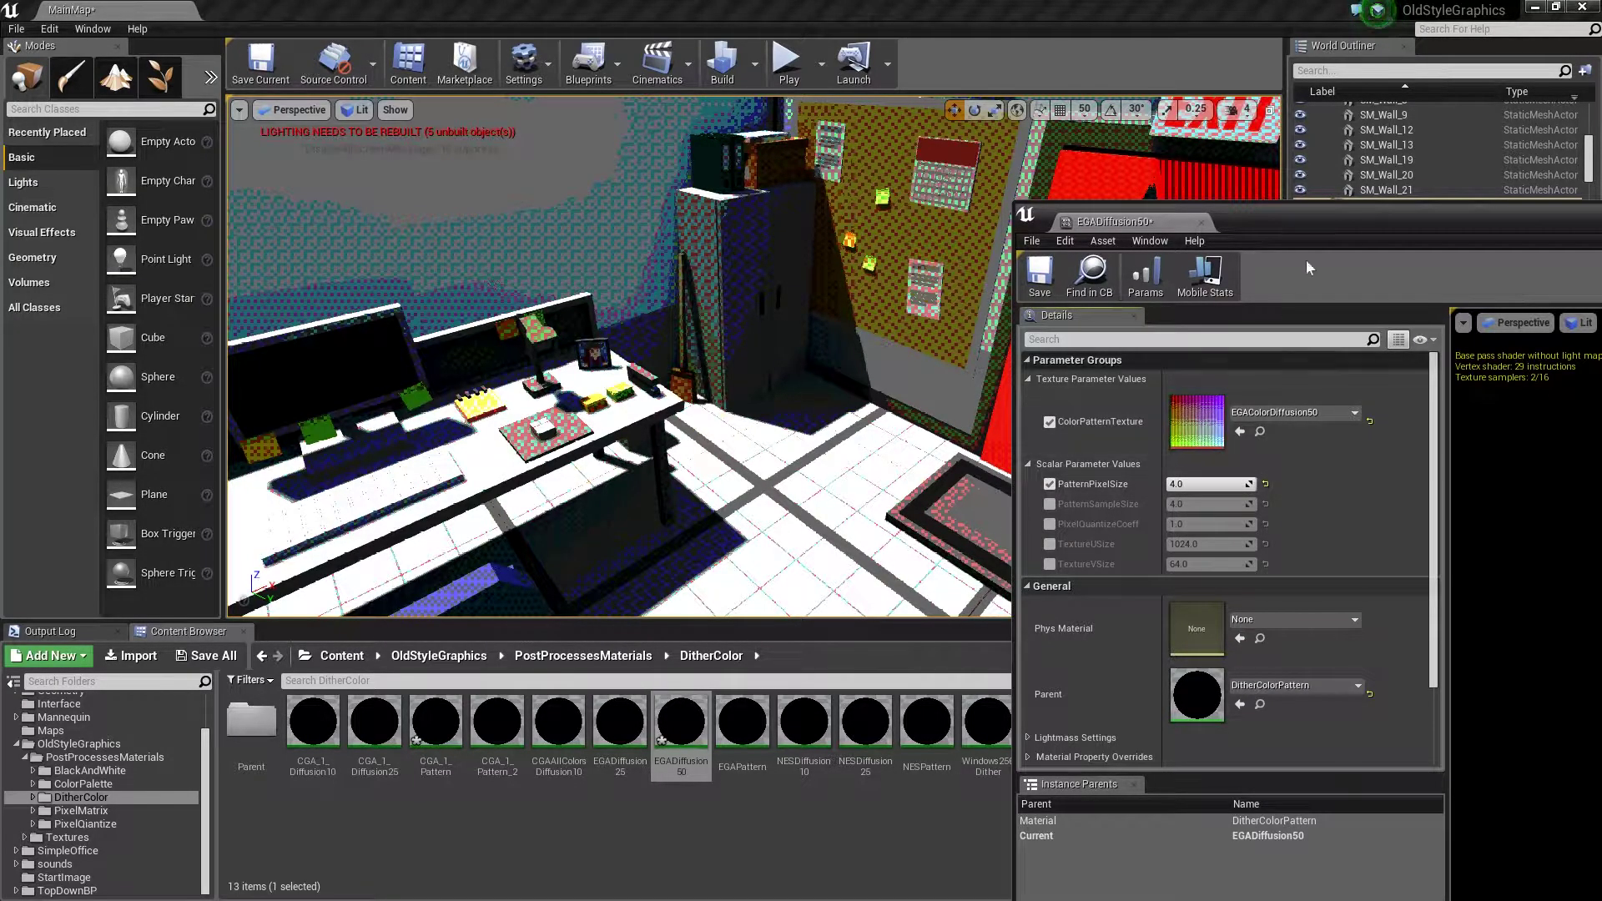
left_click(1201, 221)
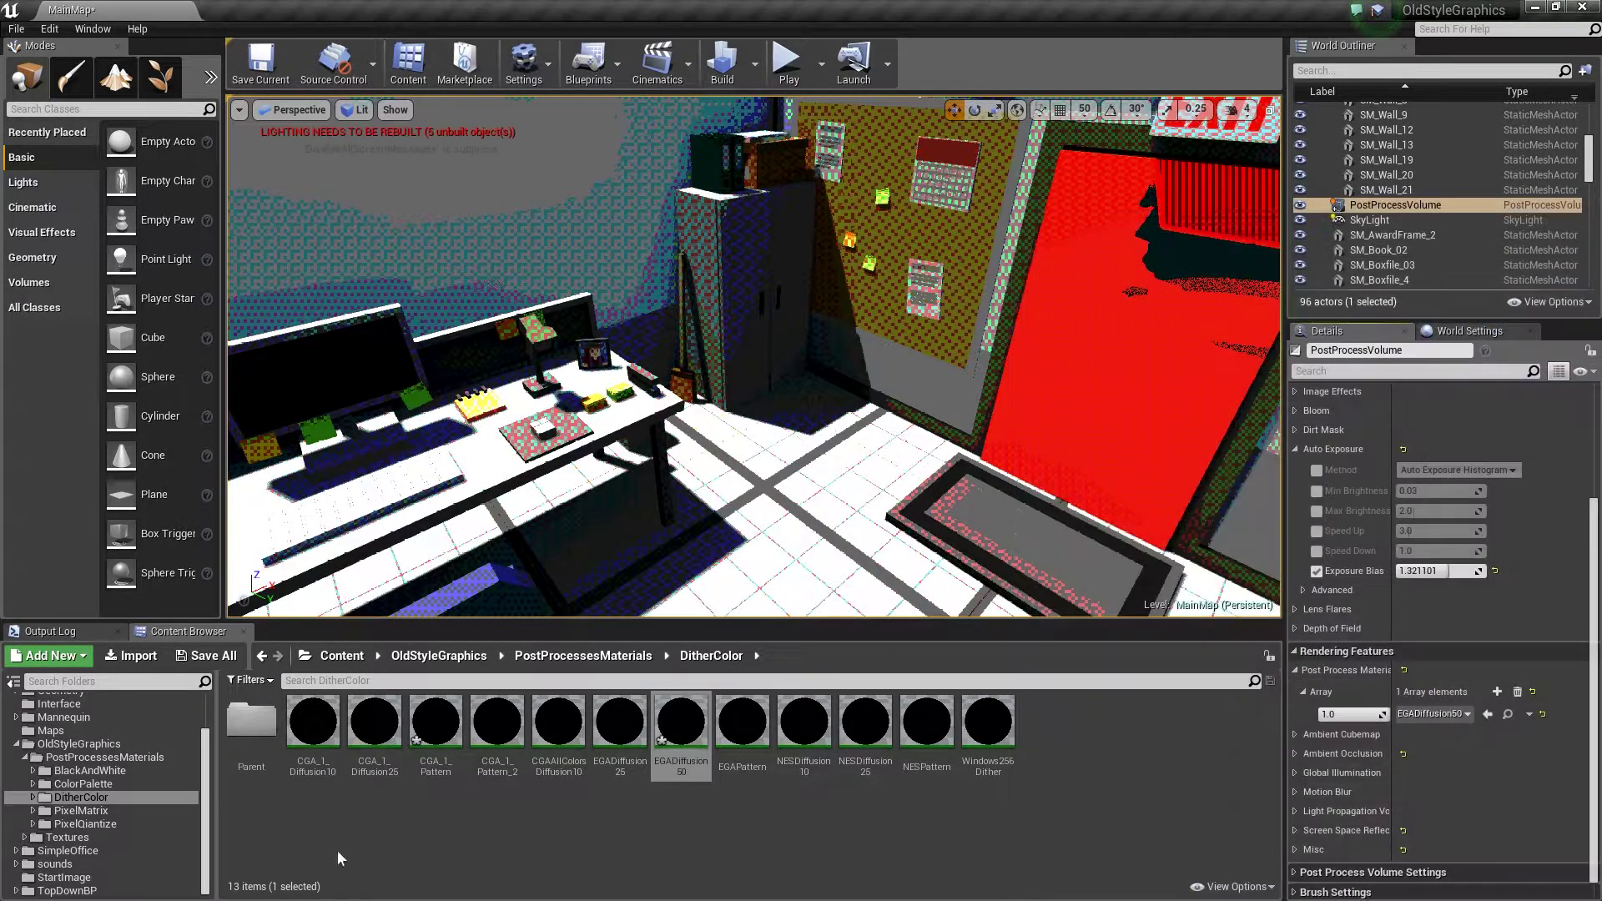
left_click(81, 810)
- Apply Scanlines and make the volume's Exposure Bias negative (-1.027527) to darken the office
left_click_drag(313, 719, 1435, 717)
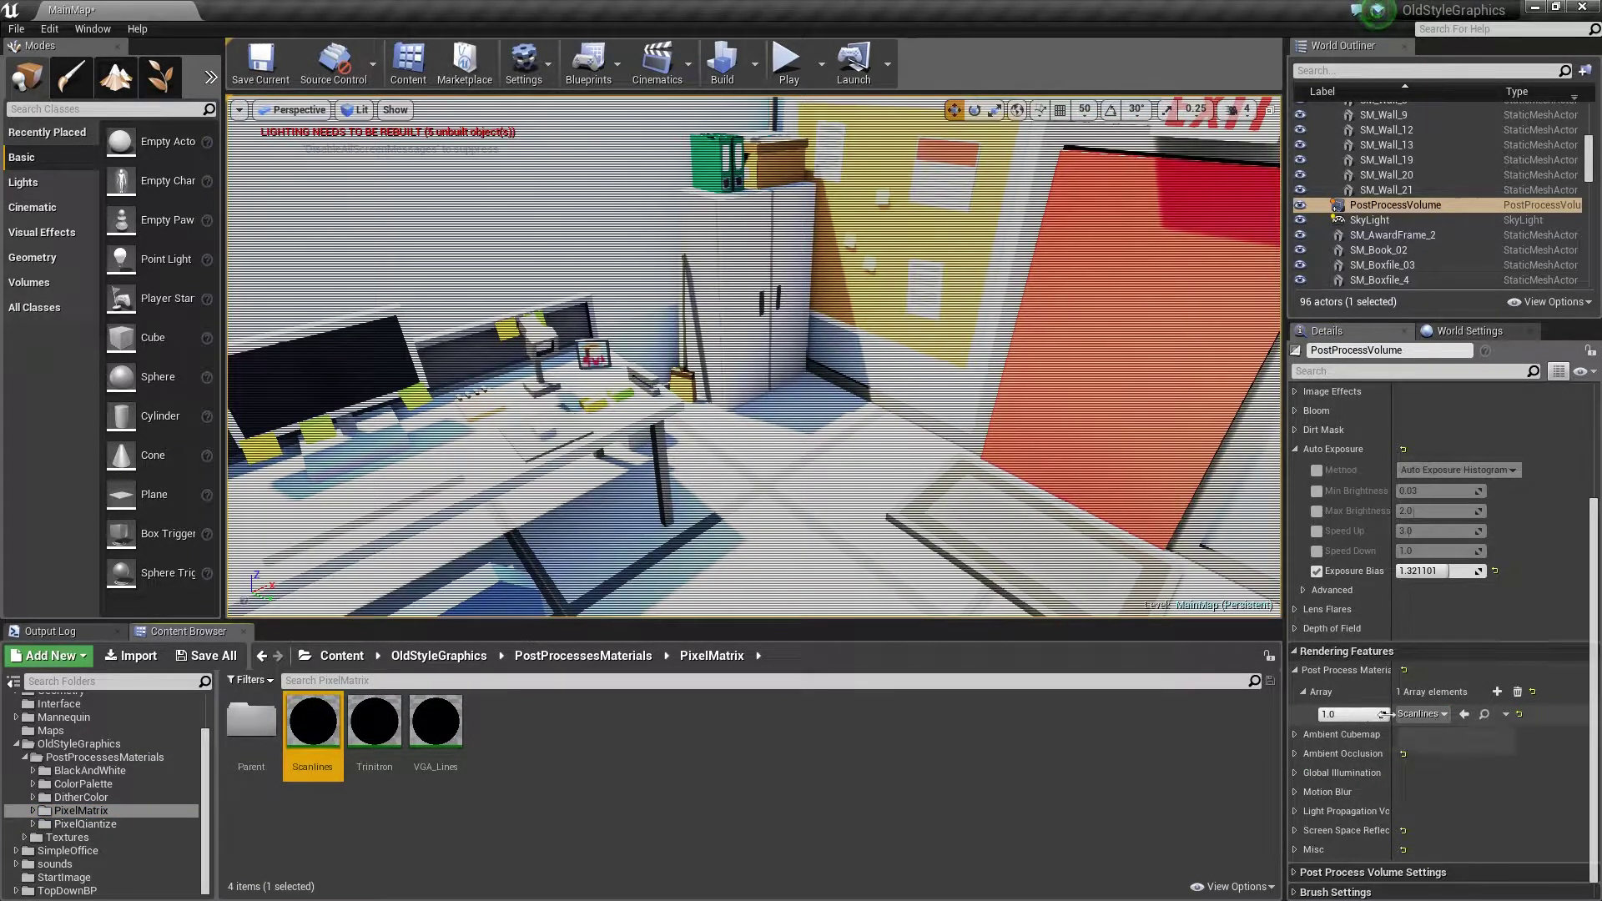
double_click(333, 715)
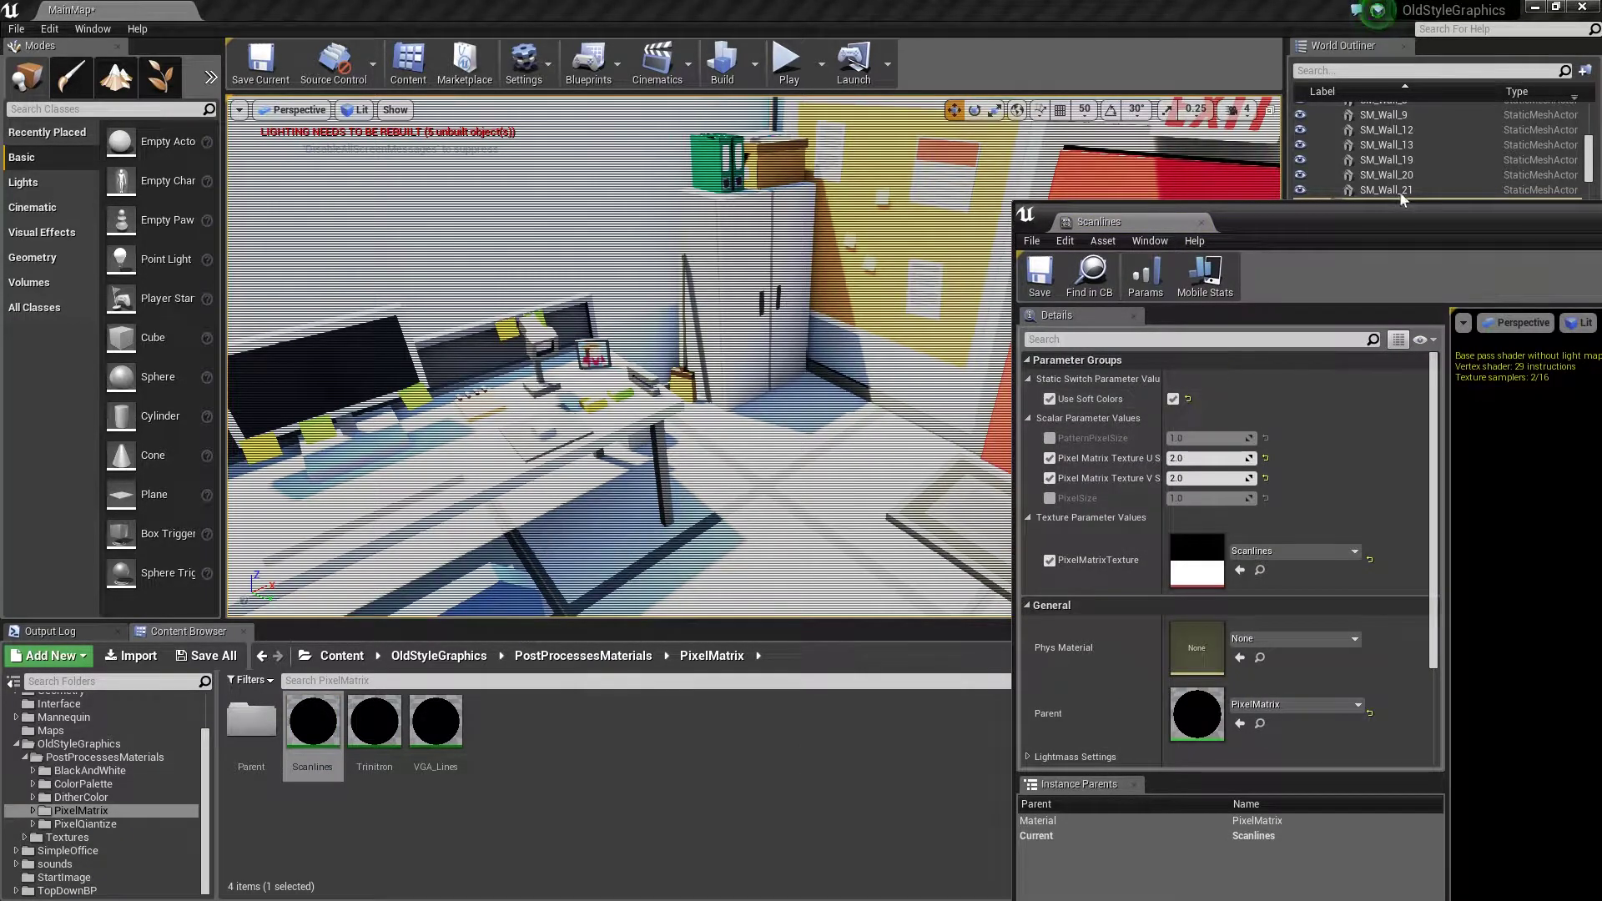
left_click_drag(1390, 227, 1376, 670)
left_click_drag(1493, 571, 1502, 571)
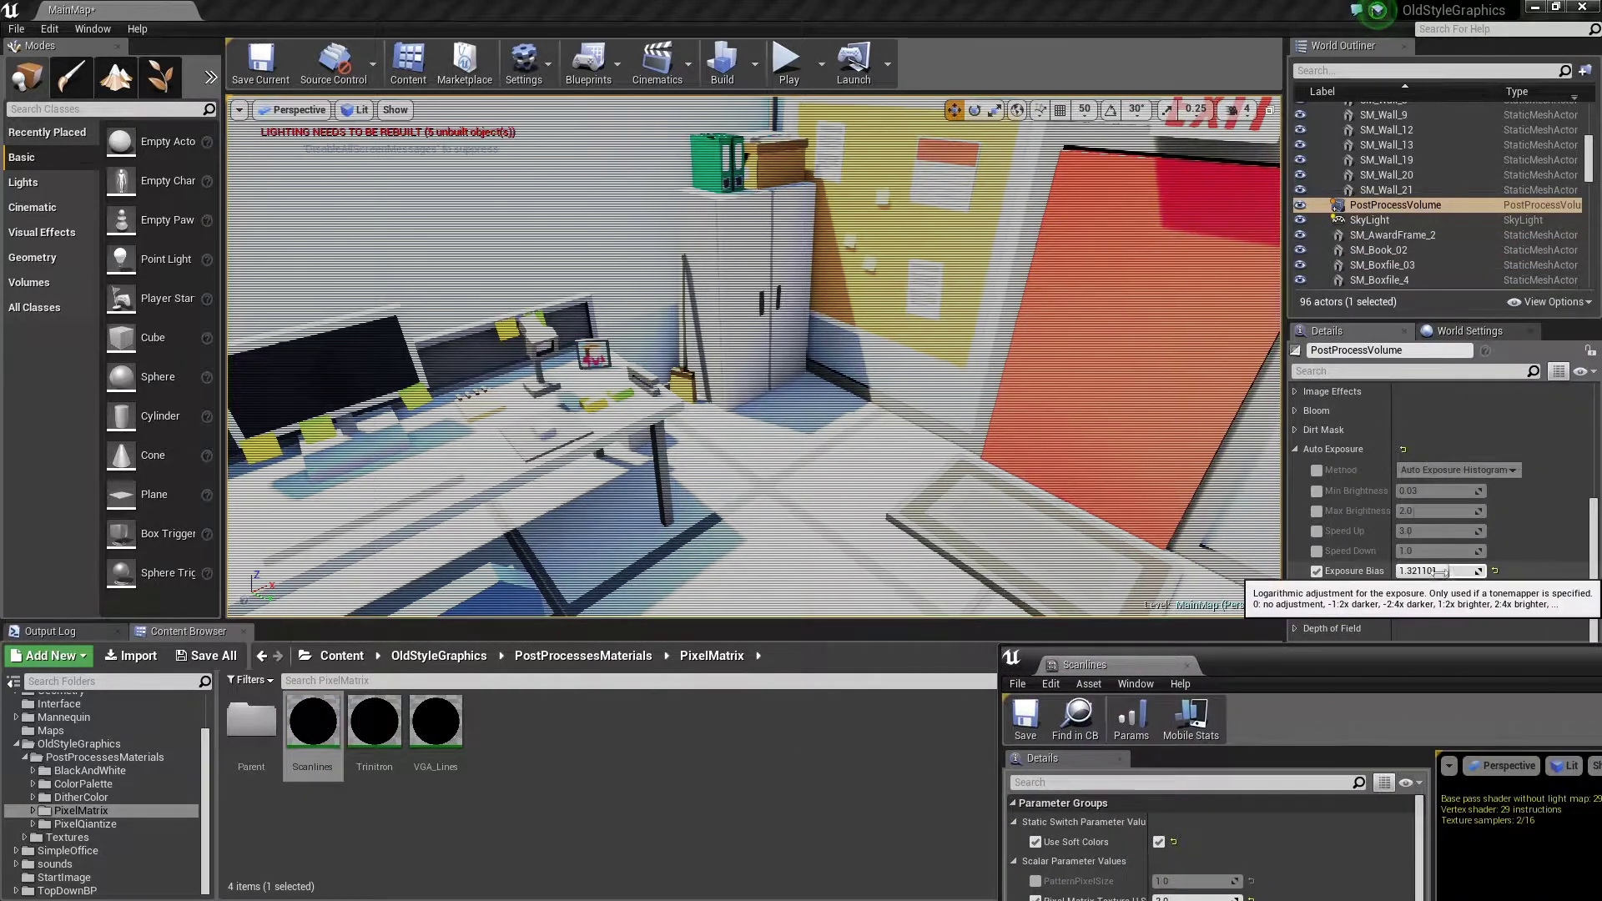
key("Home")
type("-")
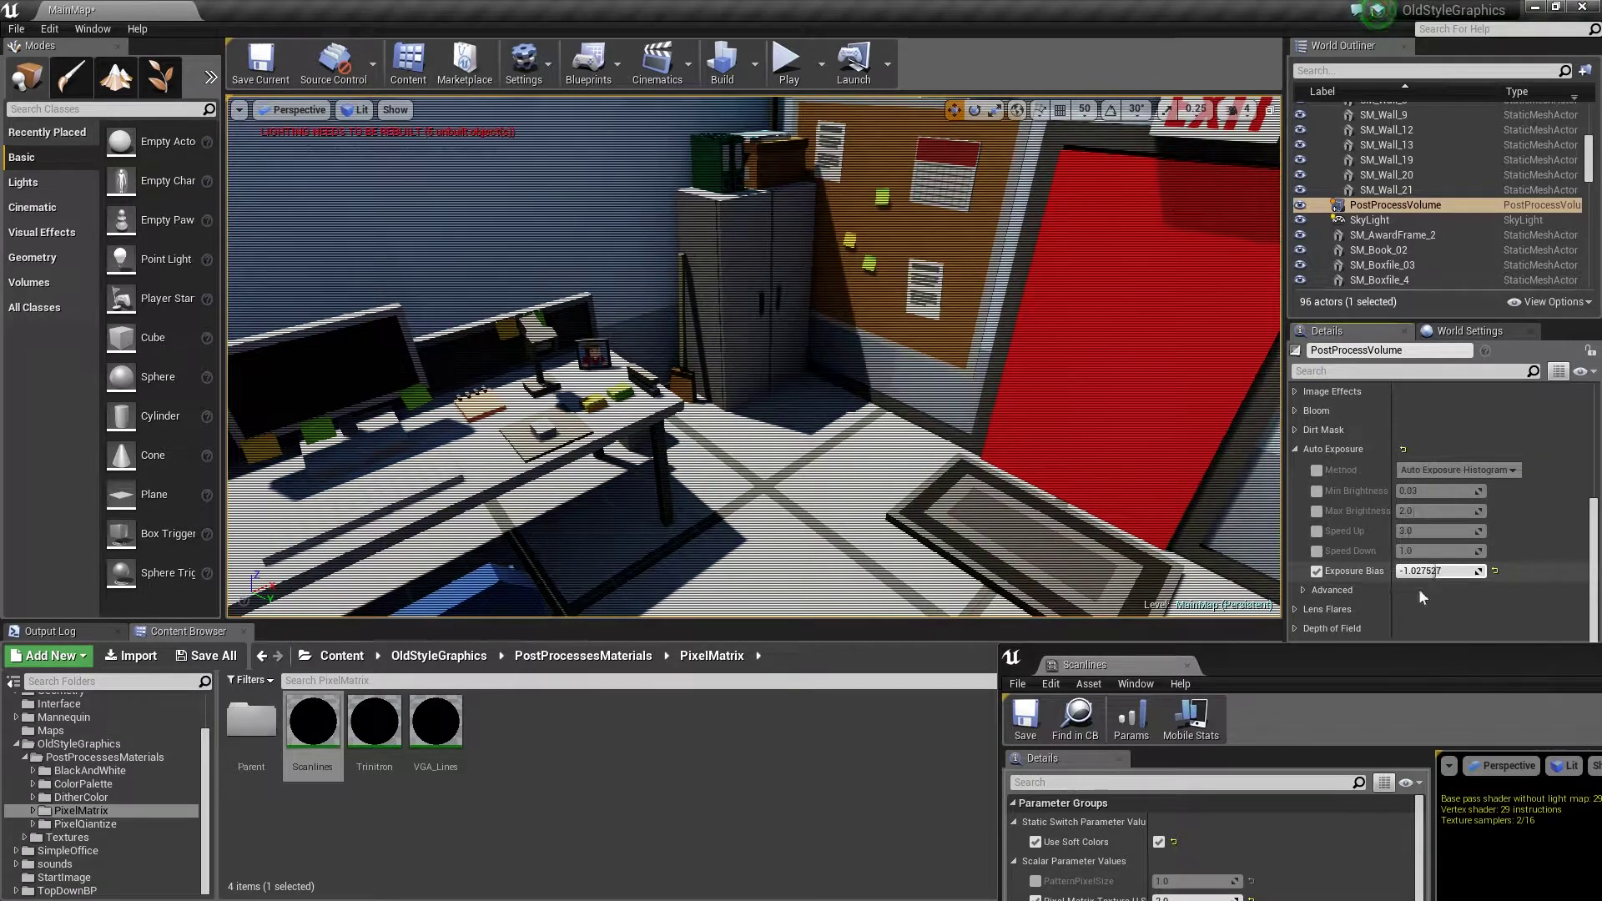
- Experiment with Scanlines' PixelSize and PatternPixelSize (back to 1.0), then apply Trinitron
left_click_drag(1318, 682, 1303, 199)
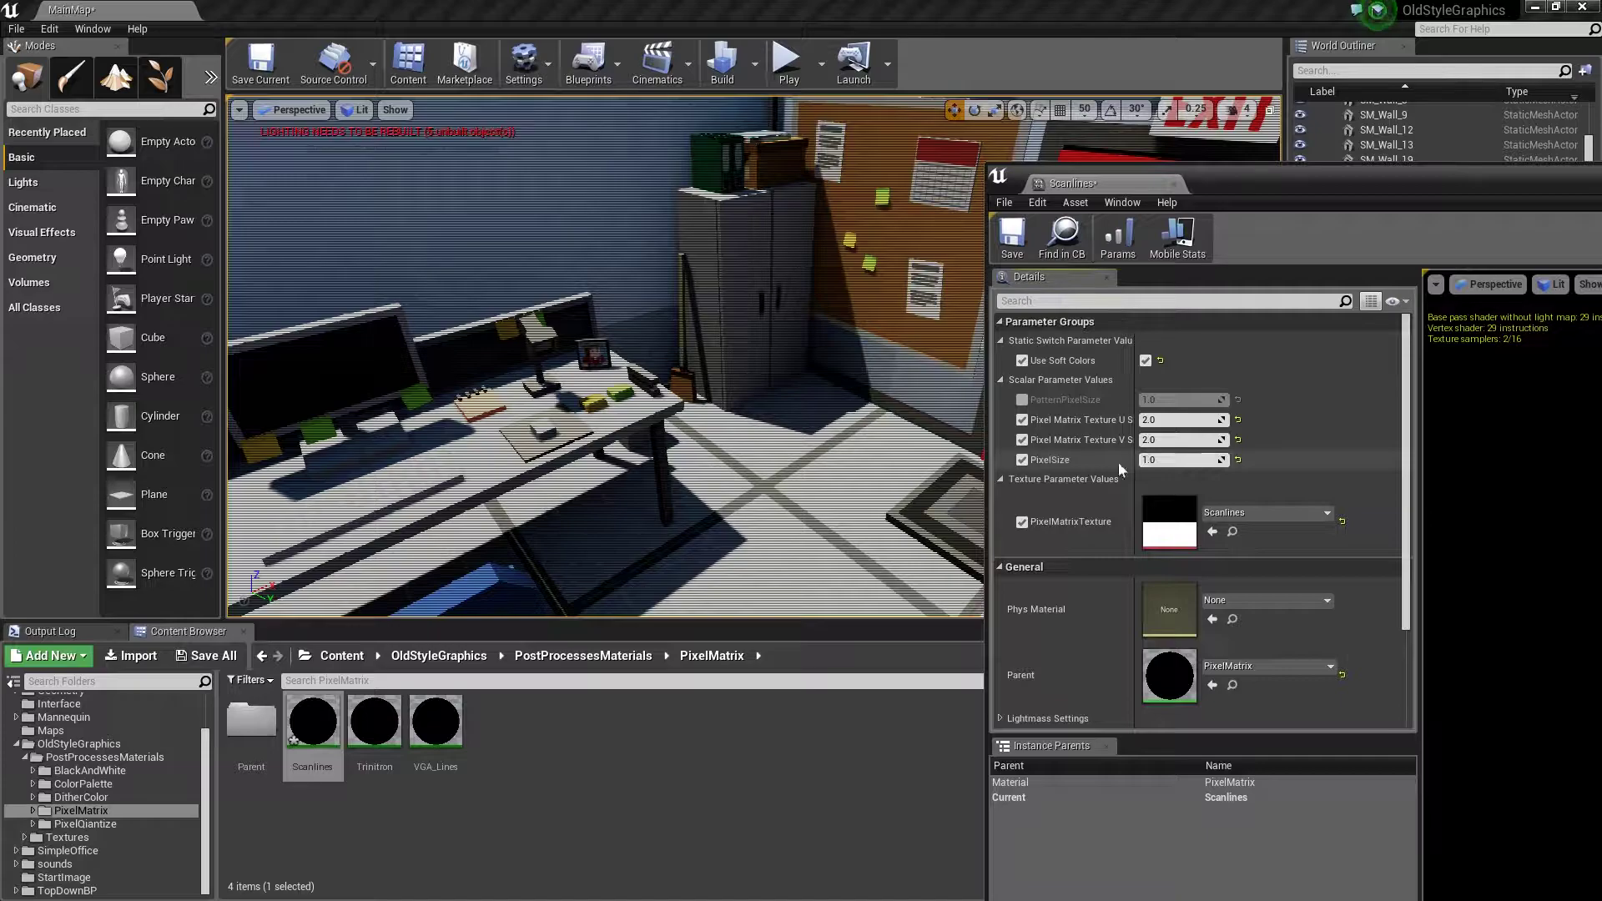
left_click_drag(1183, 461, 1218, 462)
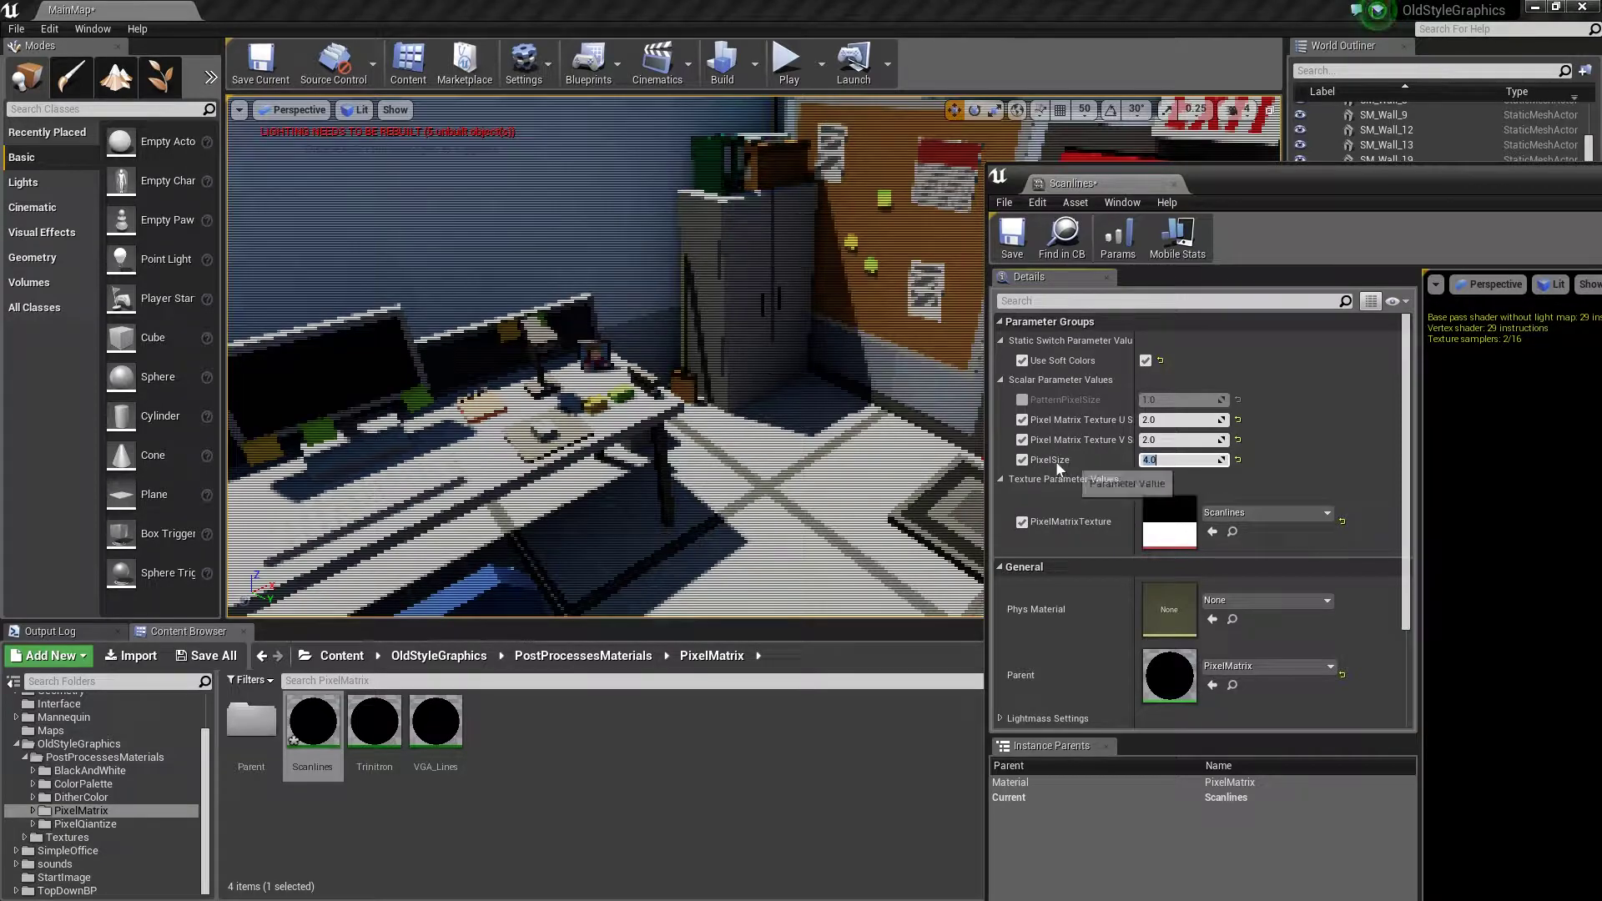
left_click(1024, 461)
left_click_drag(1183, 399, 1205, 399)
type("1")
key("Return")
left_click(1174, 183)
mouse_move(374, 722)
left_mouse_down()
mouse_move(1469, 709)
mouse_move(1455, 719)
left_mouse_up()
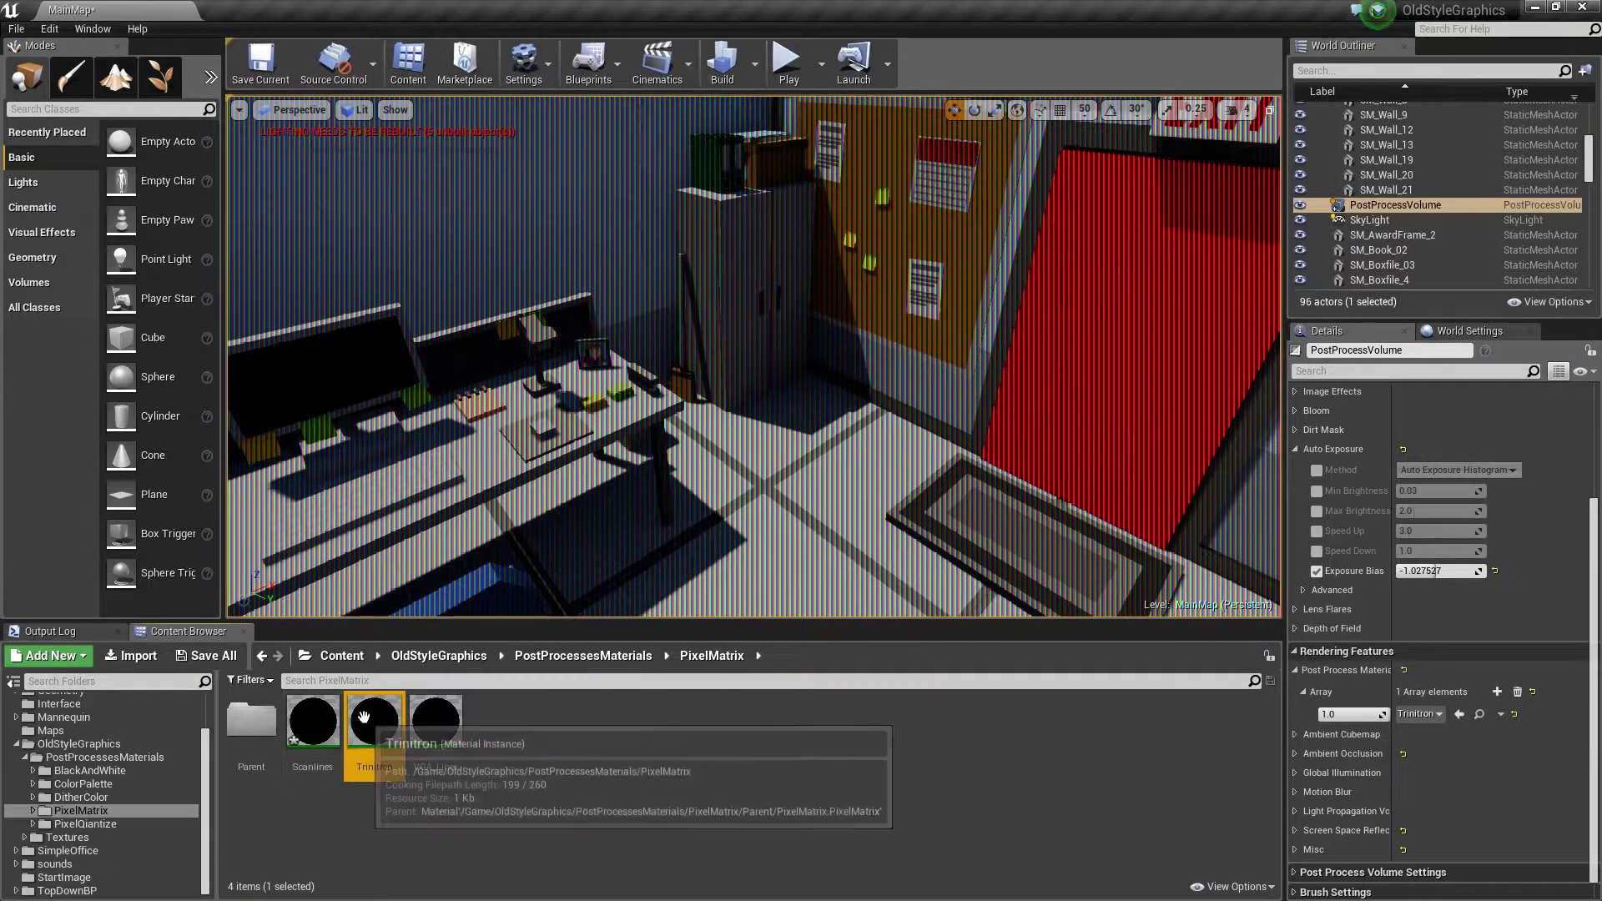
- Enable Trinitron's PatternPixelSize override, then replace Trinitron with VGA_Lines as the post-process material
double_click(364, 717)
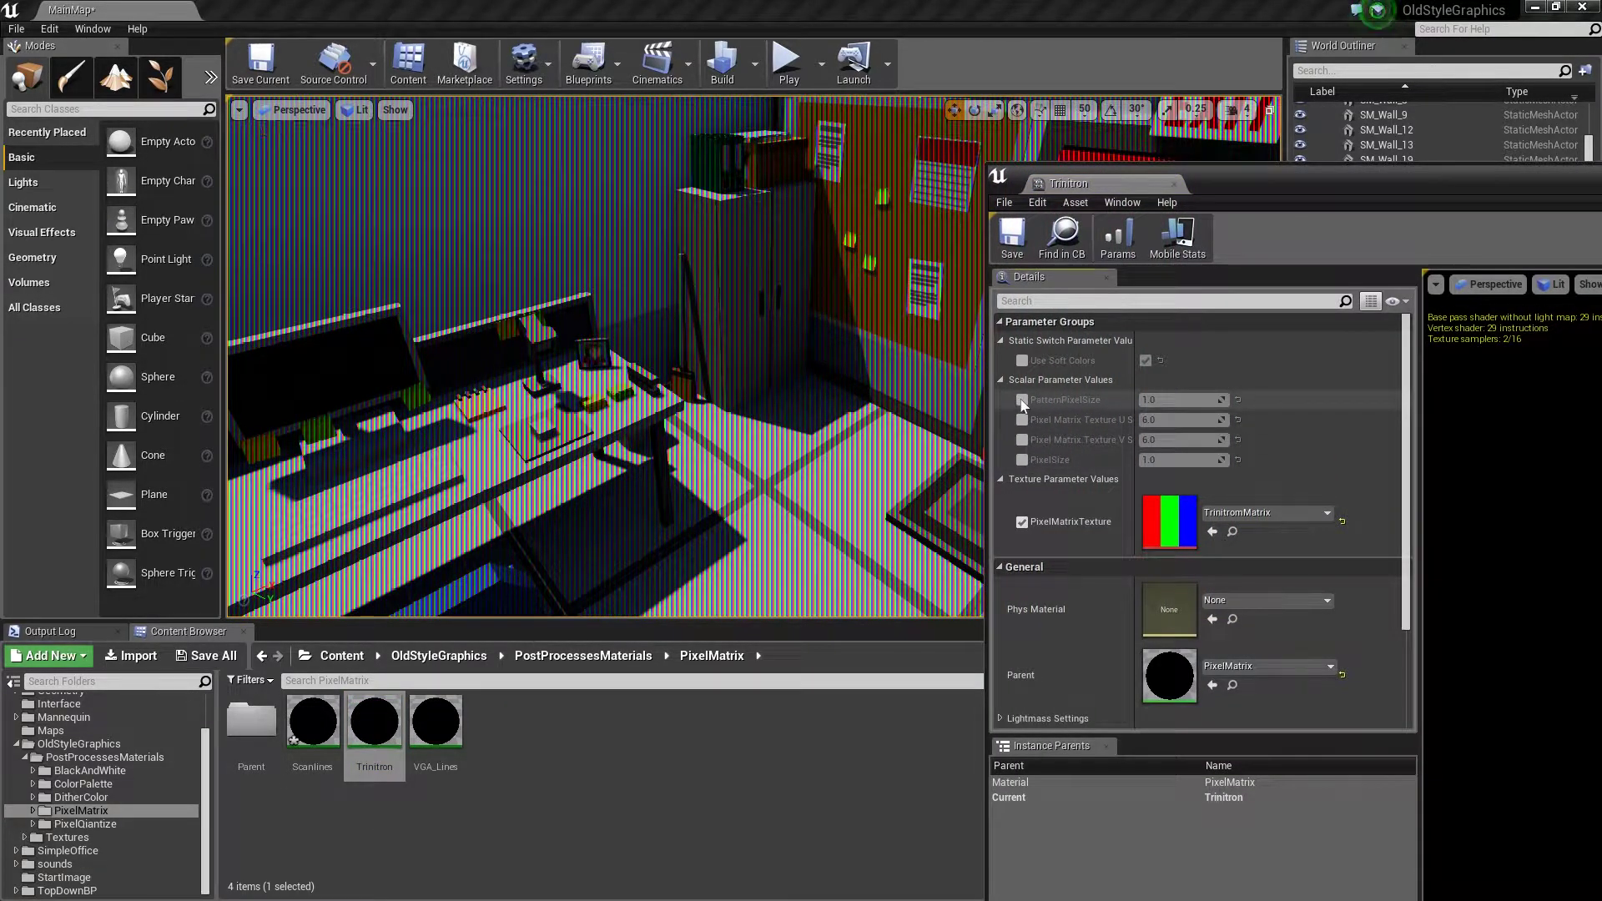
left_click(1174, 403)
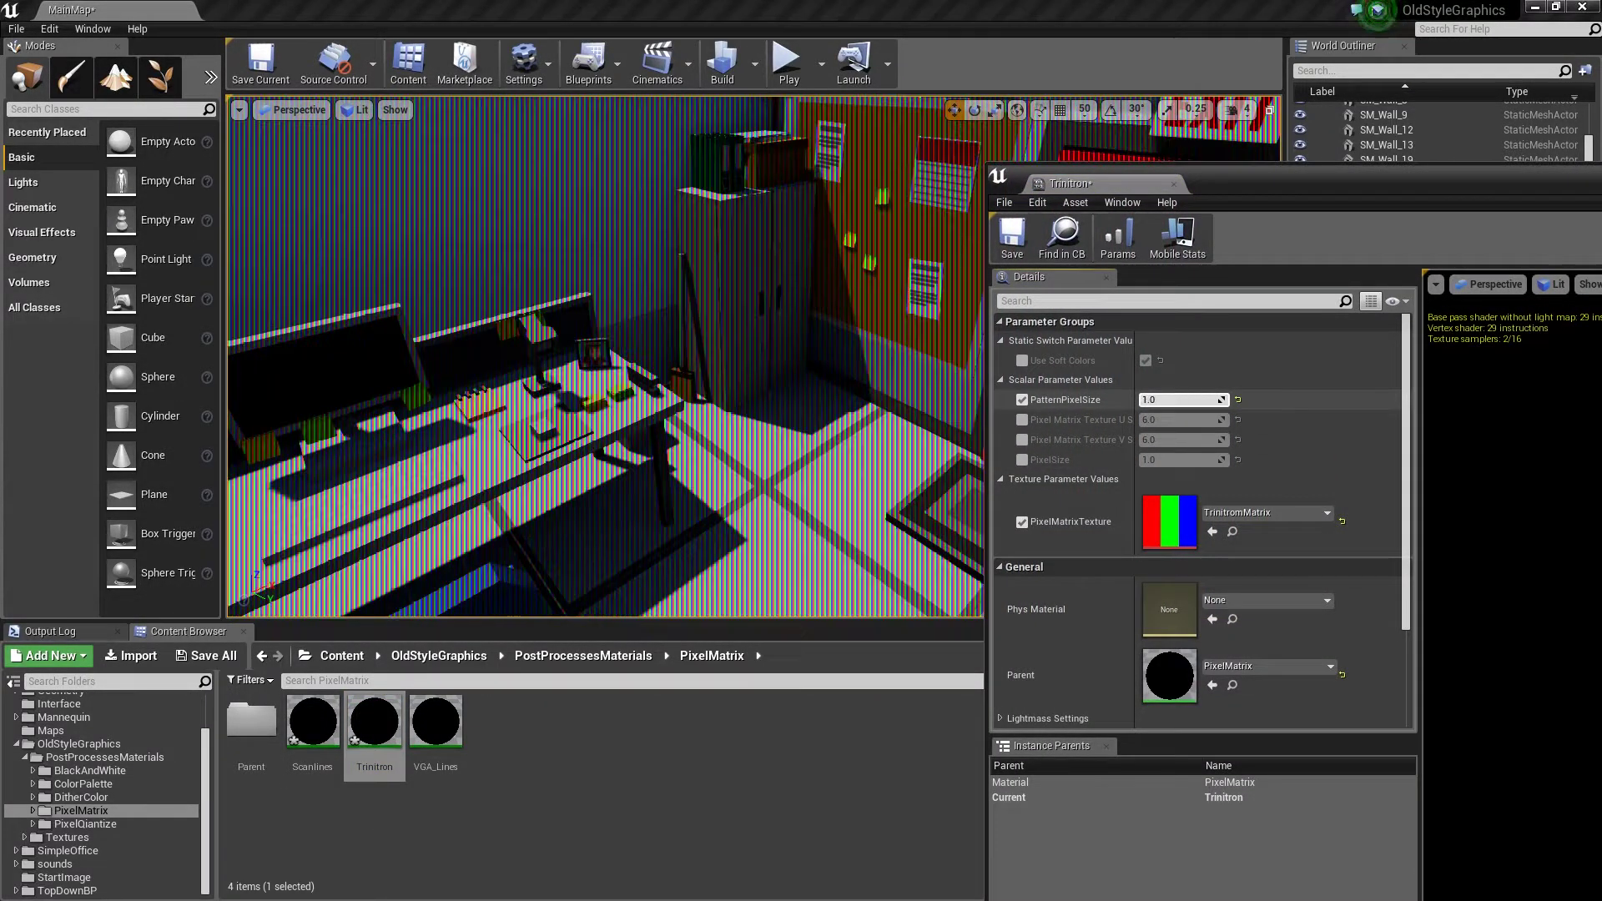
left_click(1174, 183)
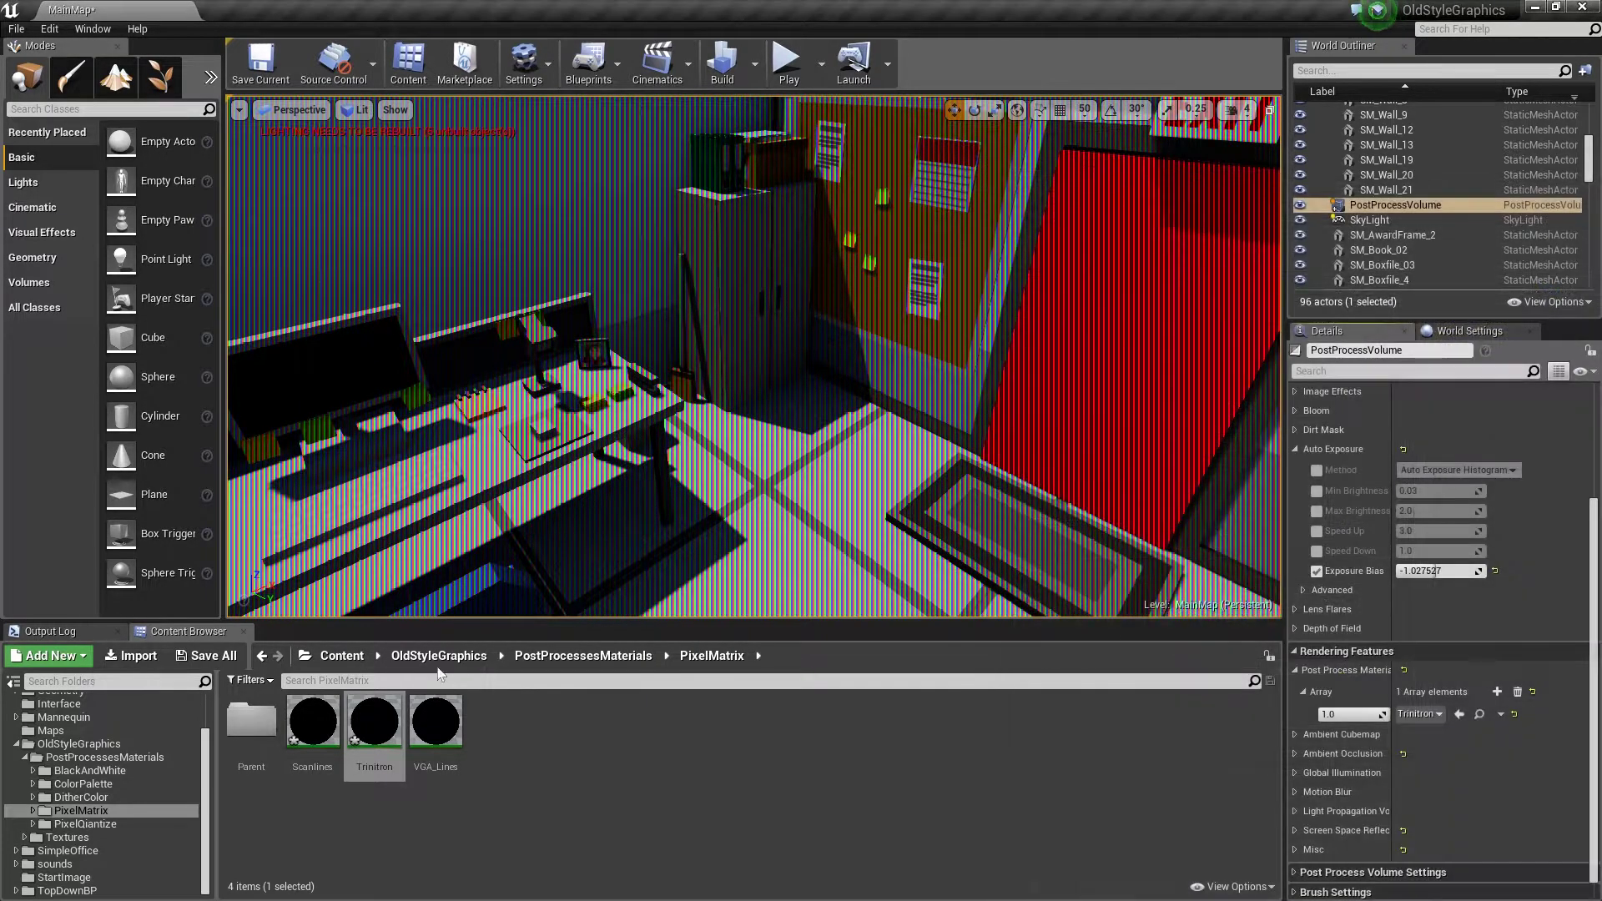
left_click_drag(431, 723, 1434, 713)
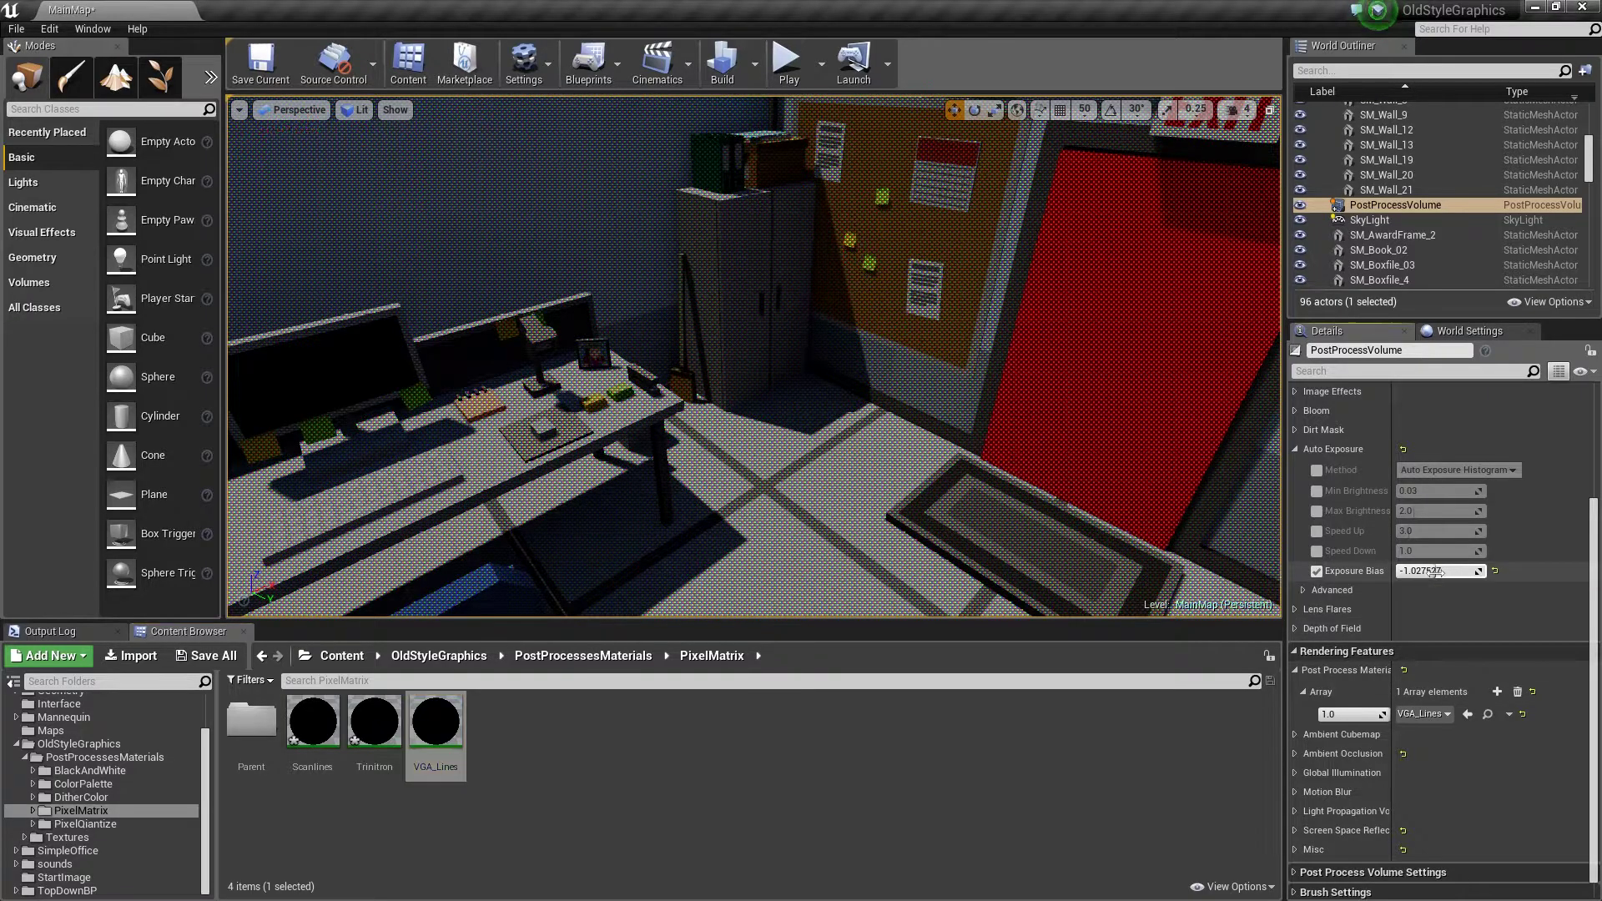
- Raise the volume's Exposure Bias slightly to -0.733948
left_click_drag(1423, 570, 1468, 570)
key("ctrl+z")
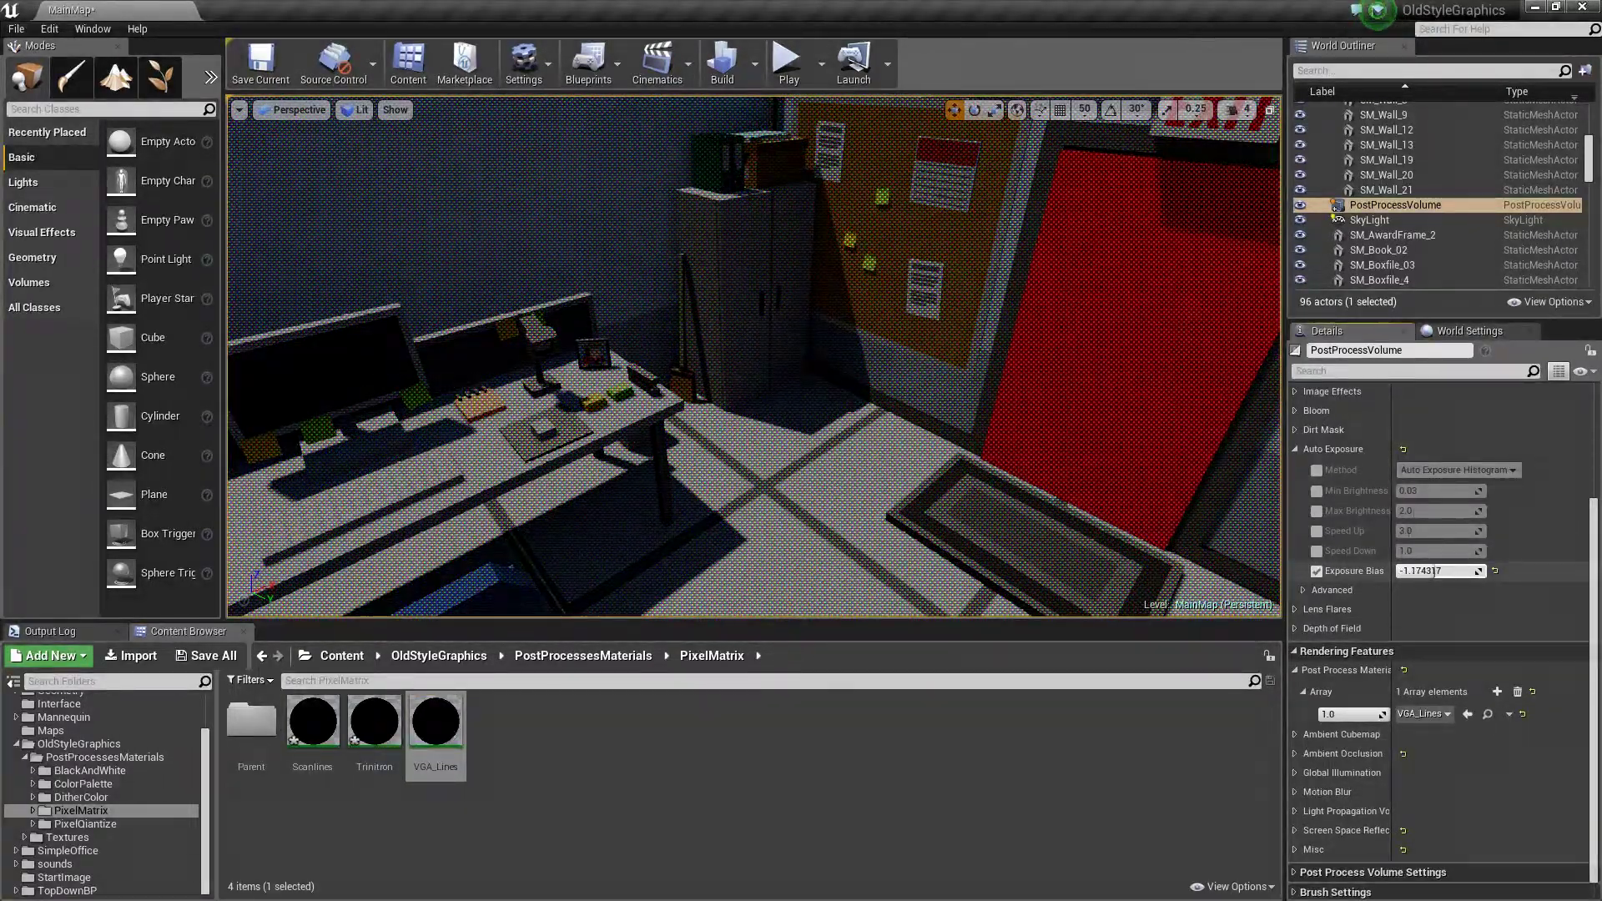
left_click_drag(1434, 571, 1439, 571)
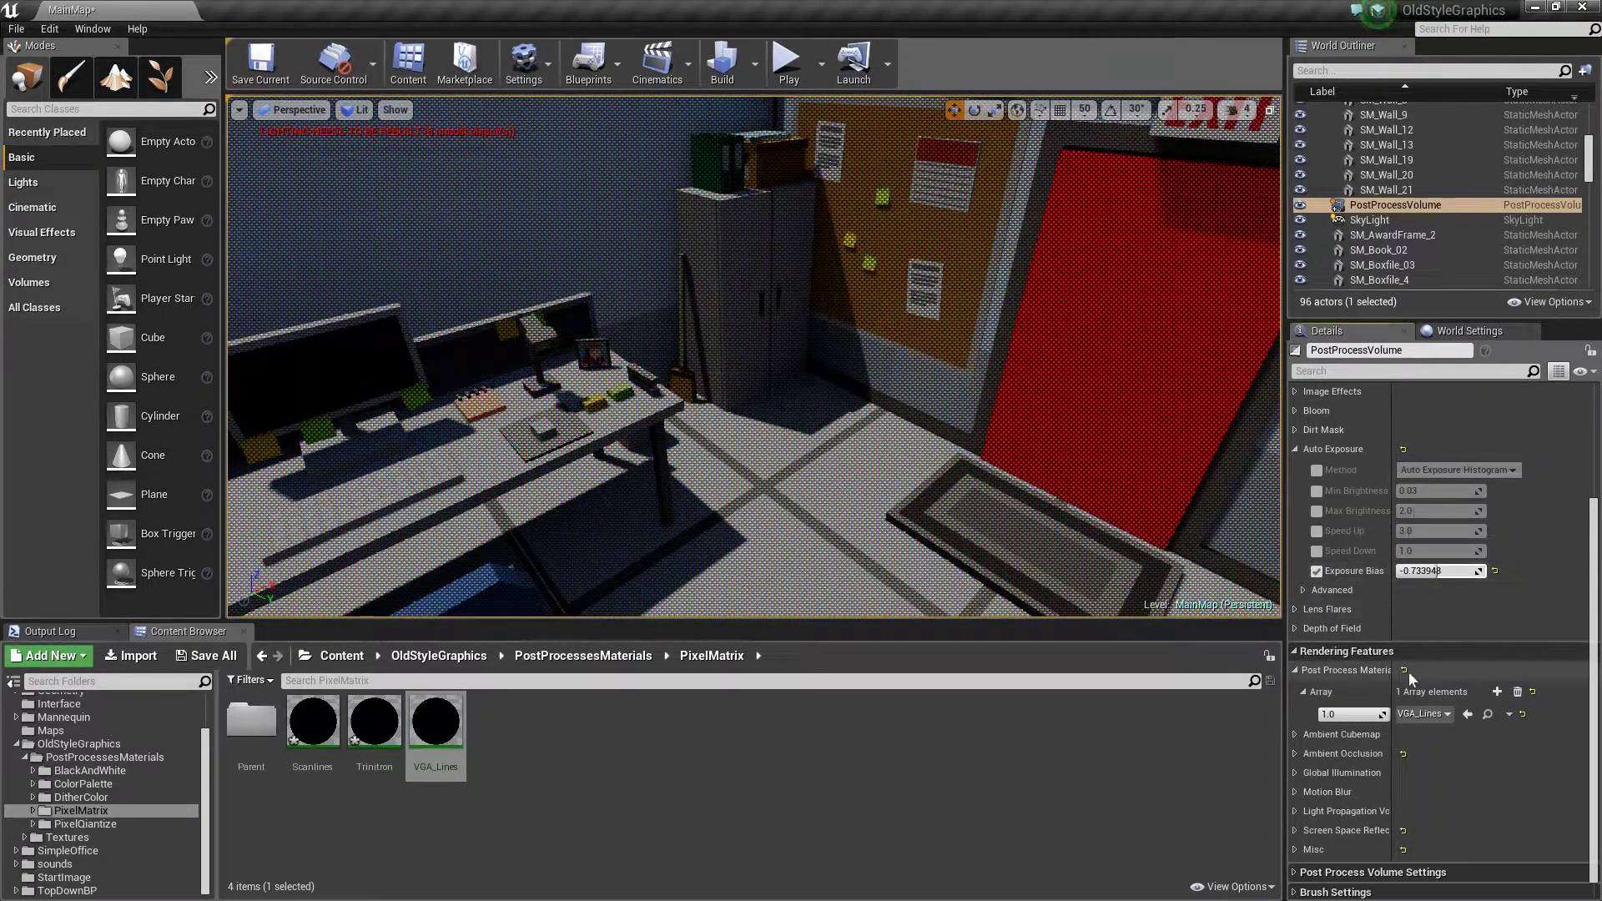
- Try VGA_Lines with PixelSize 3.0 and a coarser PatternPixelSize, then disable both overrides
double_click(435, 723)
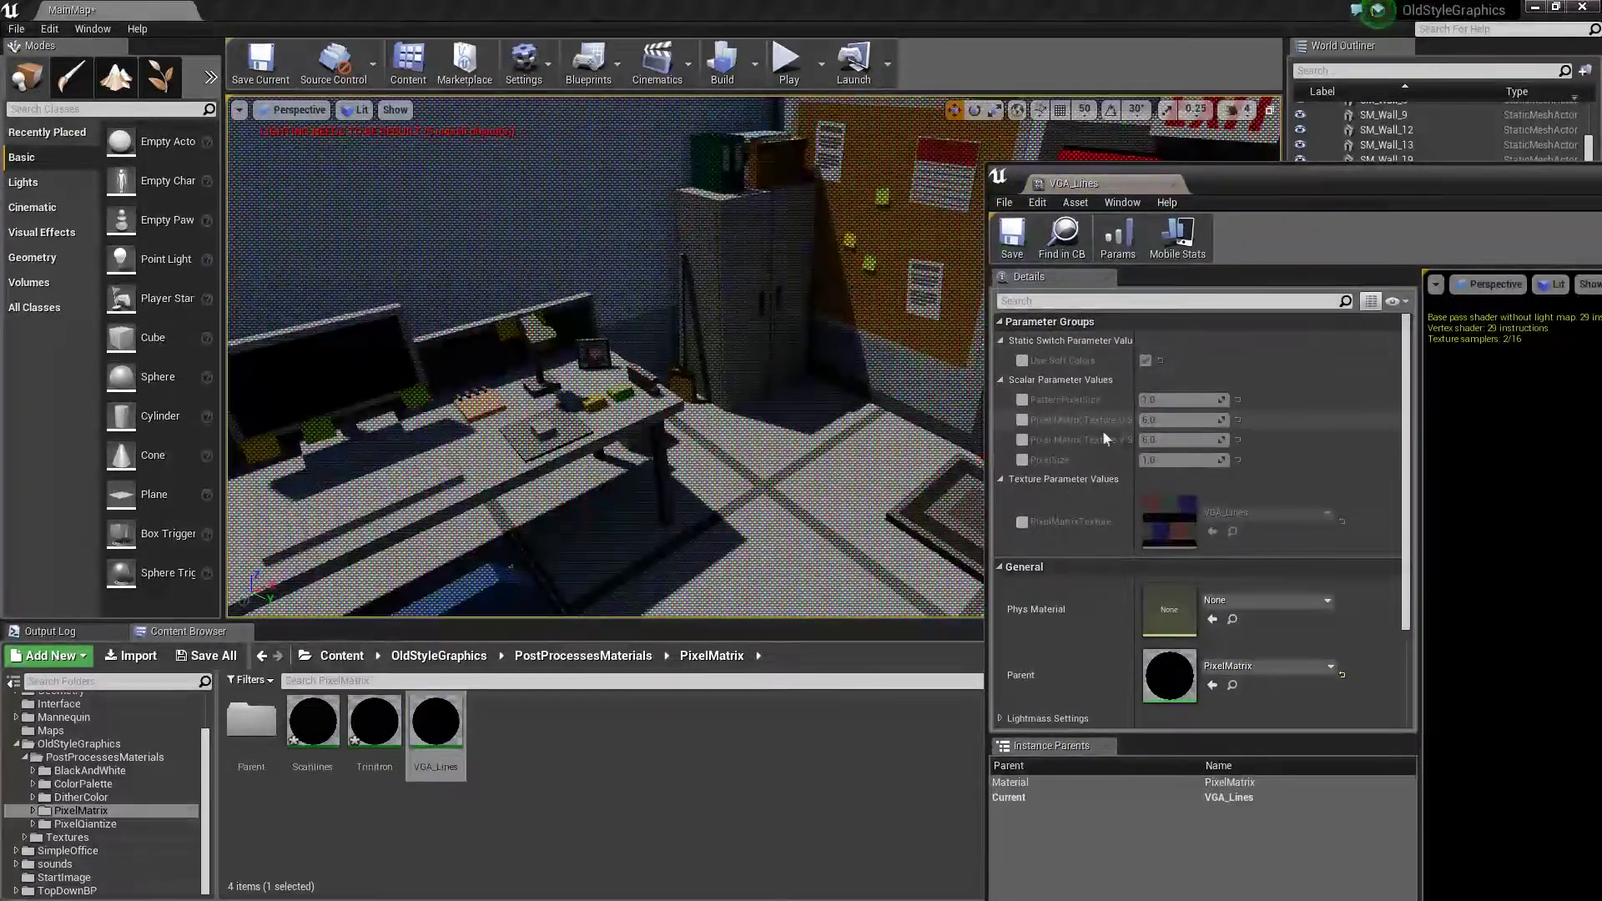
mouse_move(1166, 400)
left_mouse_down()
mouse_move(1193, 400)
mouse_move(1028, 428)
left_mouse_up()
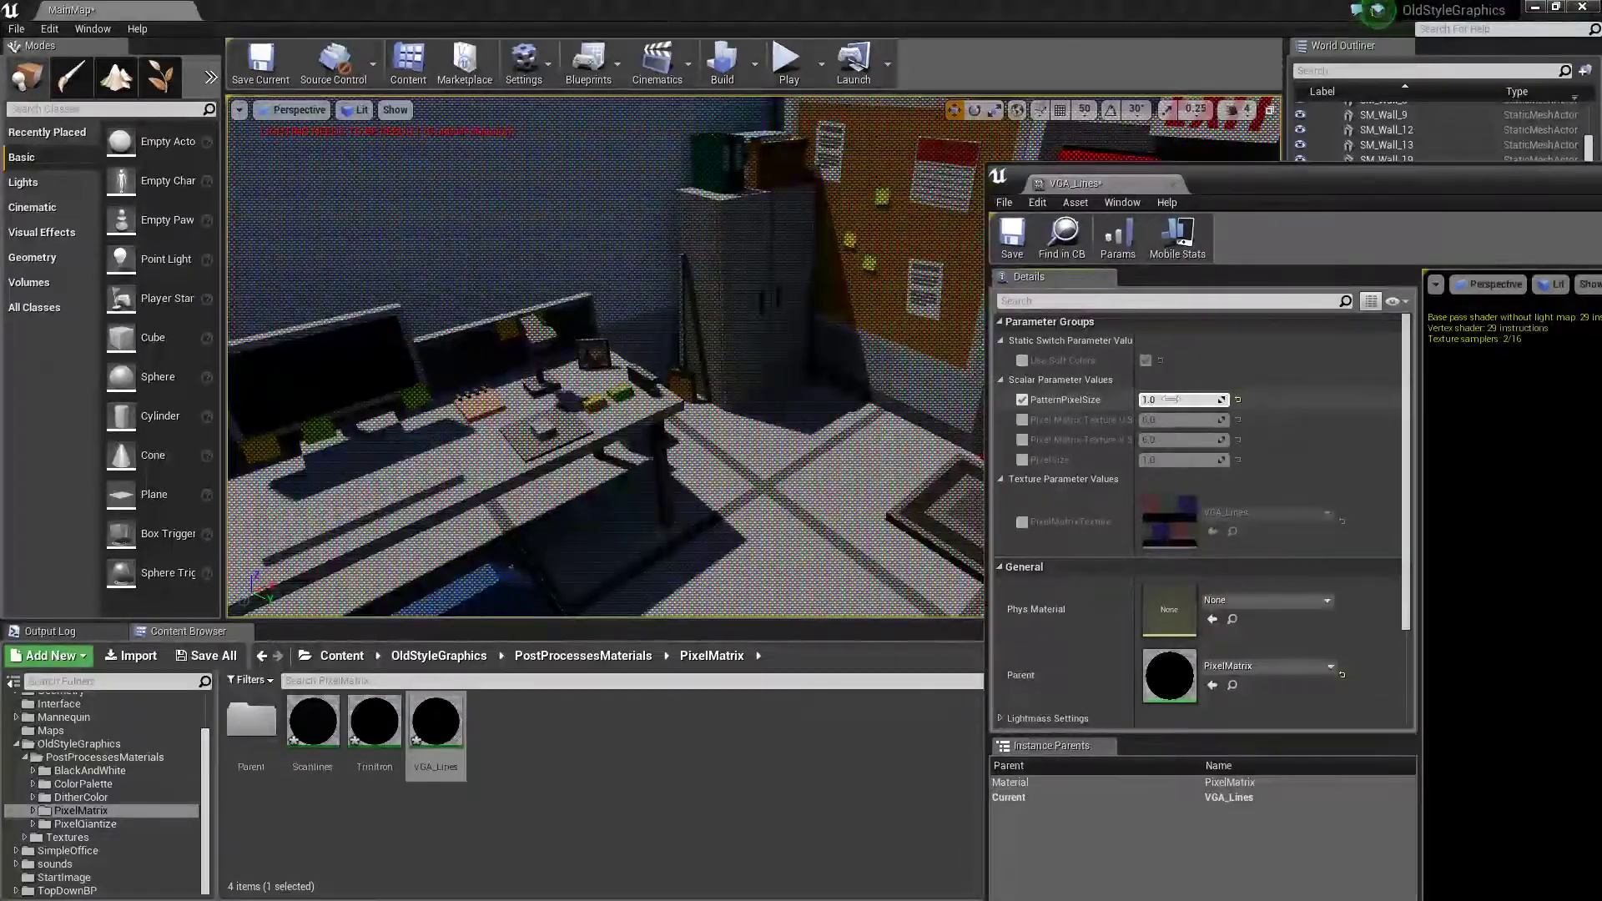
type("3")
key("Return")
mouse_move(1173, 400)
left_mouse_down()
mouse_move(1212, 400)
mouse_move(1142, 399)
left_mouse_up()
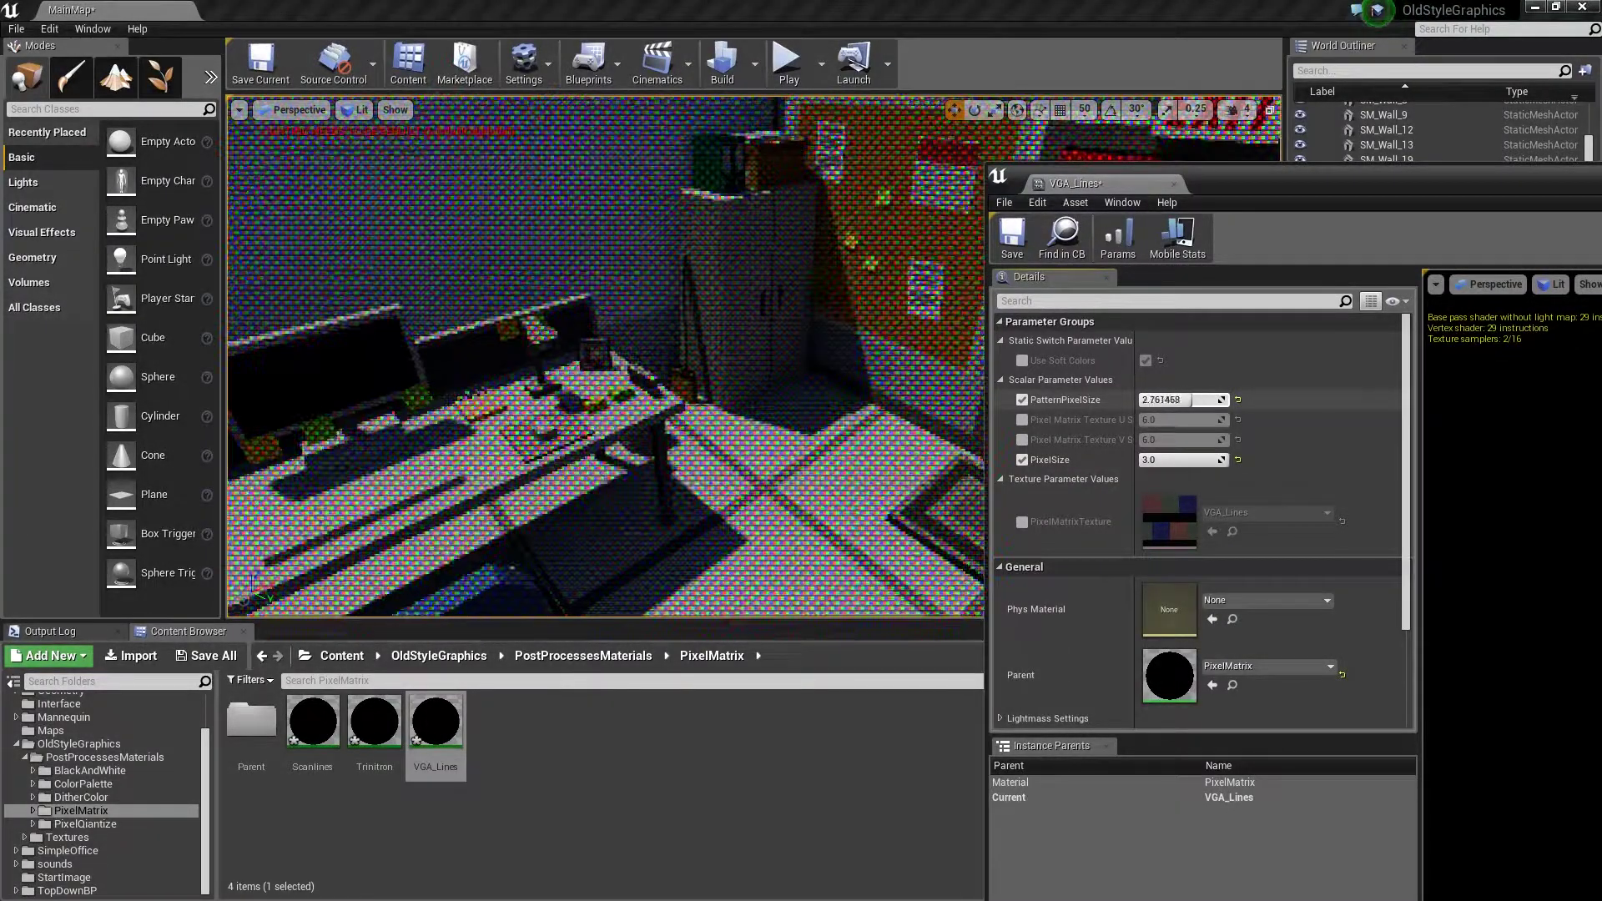
left_click(1022, 460)
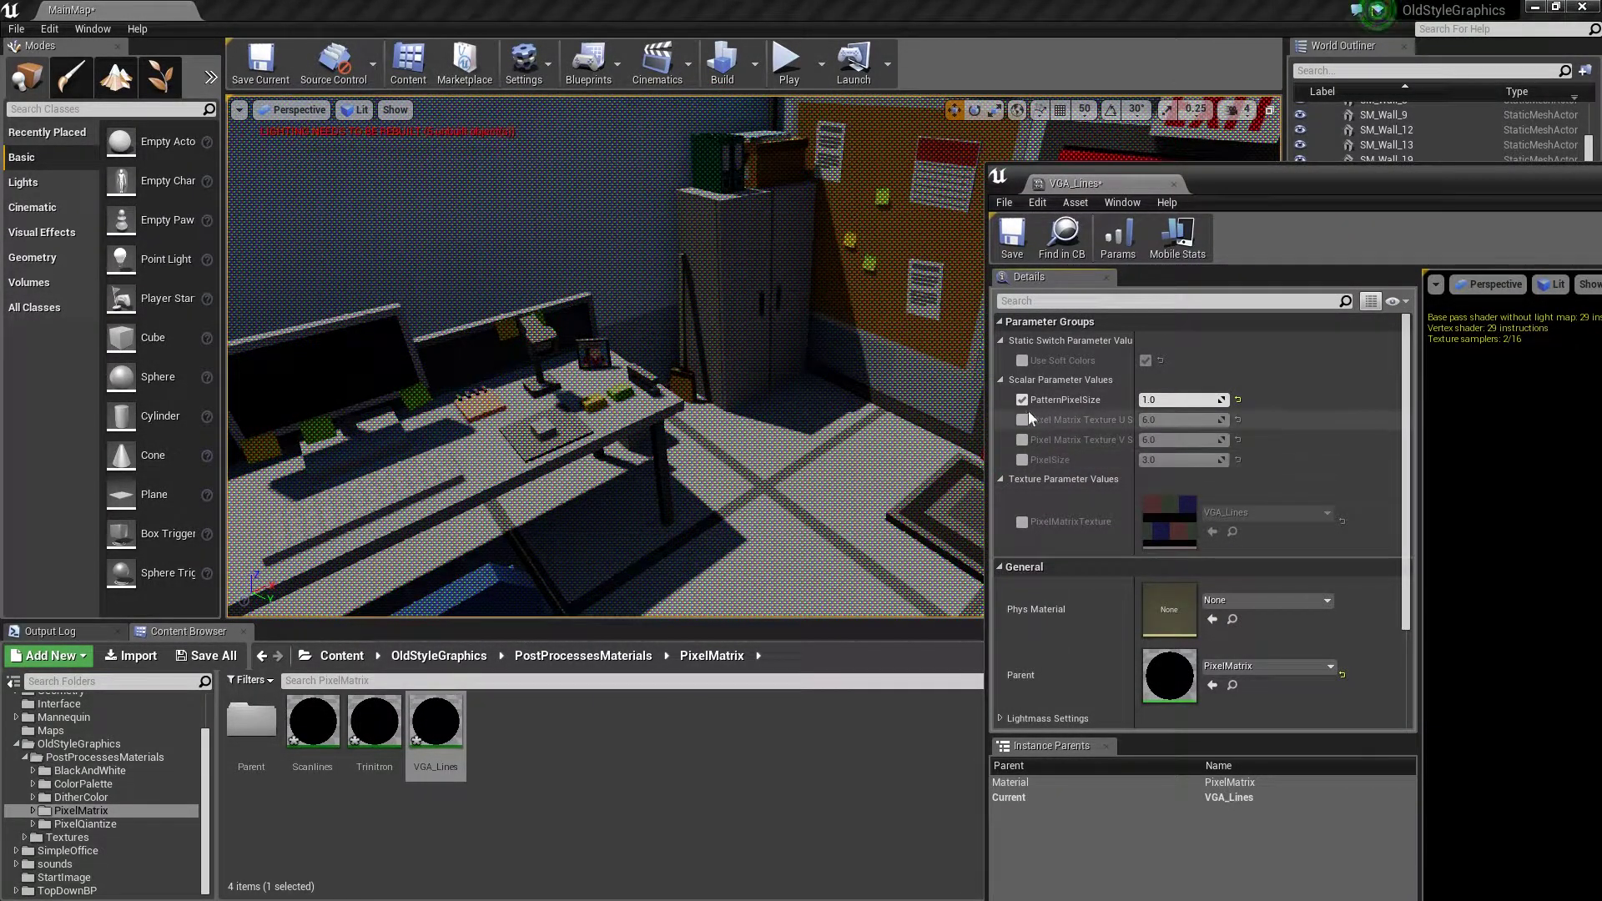
left_click(1022, 400)
left_click(1174, 185)
- Apply X4Pixels from the PixelQiantize folder as the post-process material and edit its PixelSize value
left_click(83, 824)
left_click_drag(458, 754, 1423, 716)
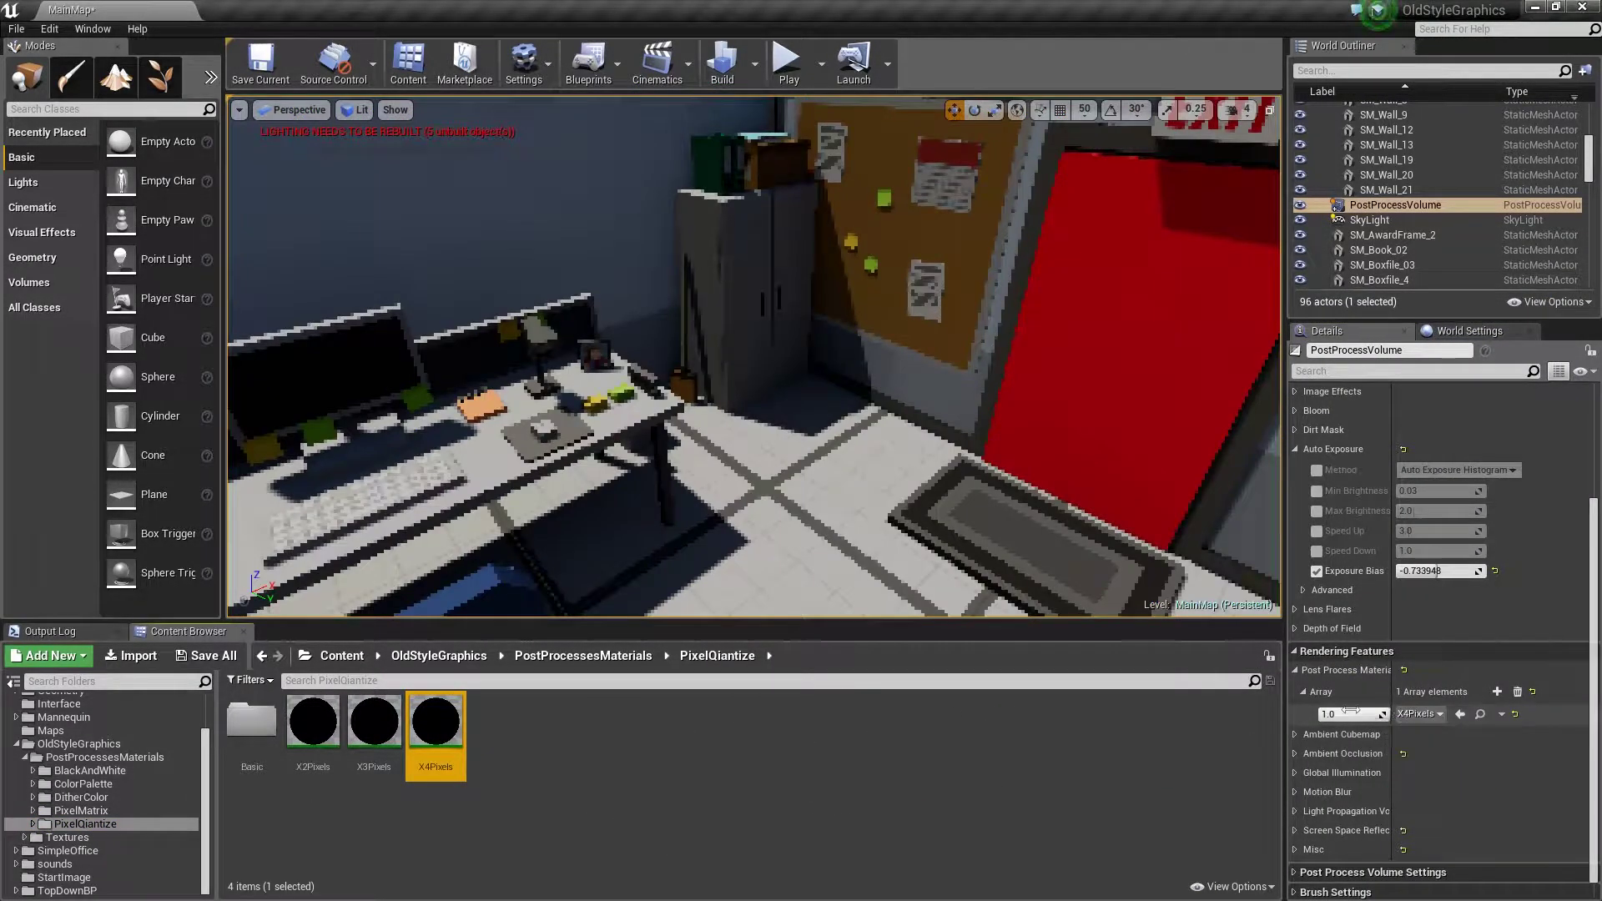
double_click(435, 723)
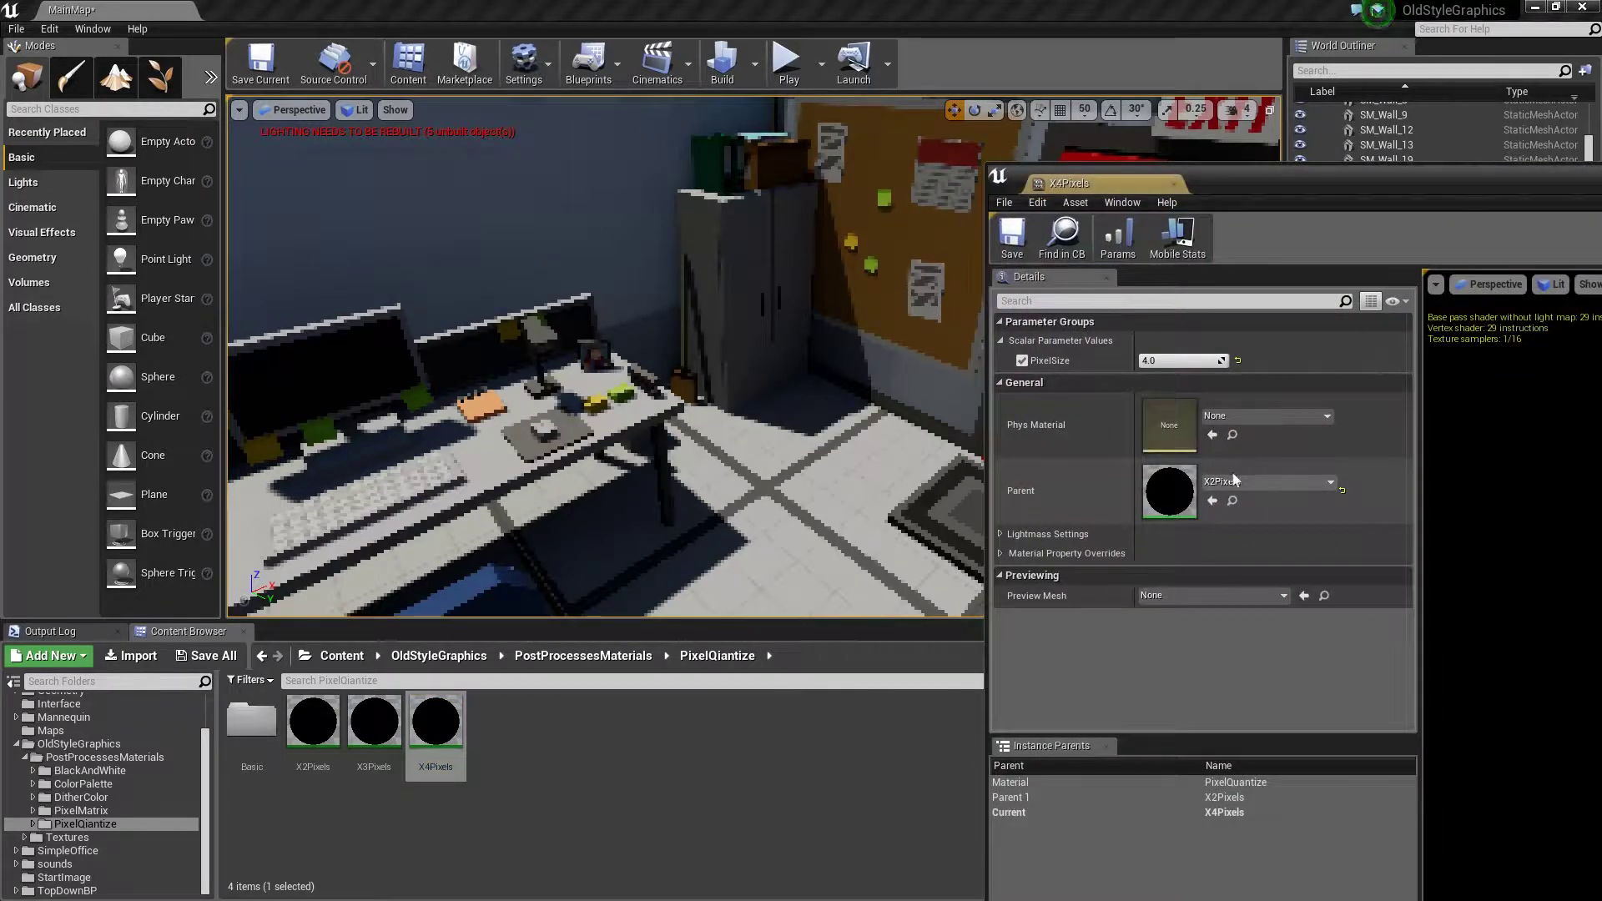
left_click(1183, 361)
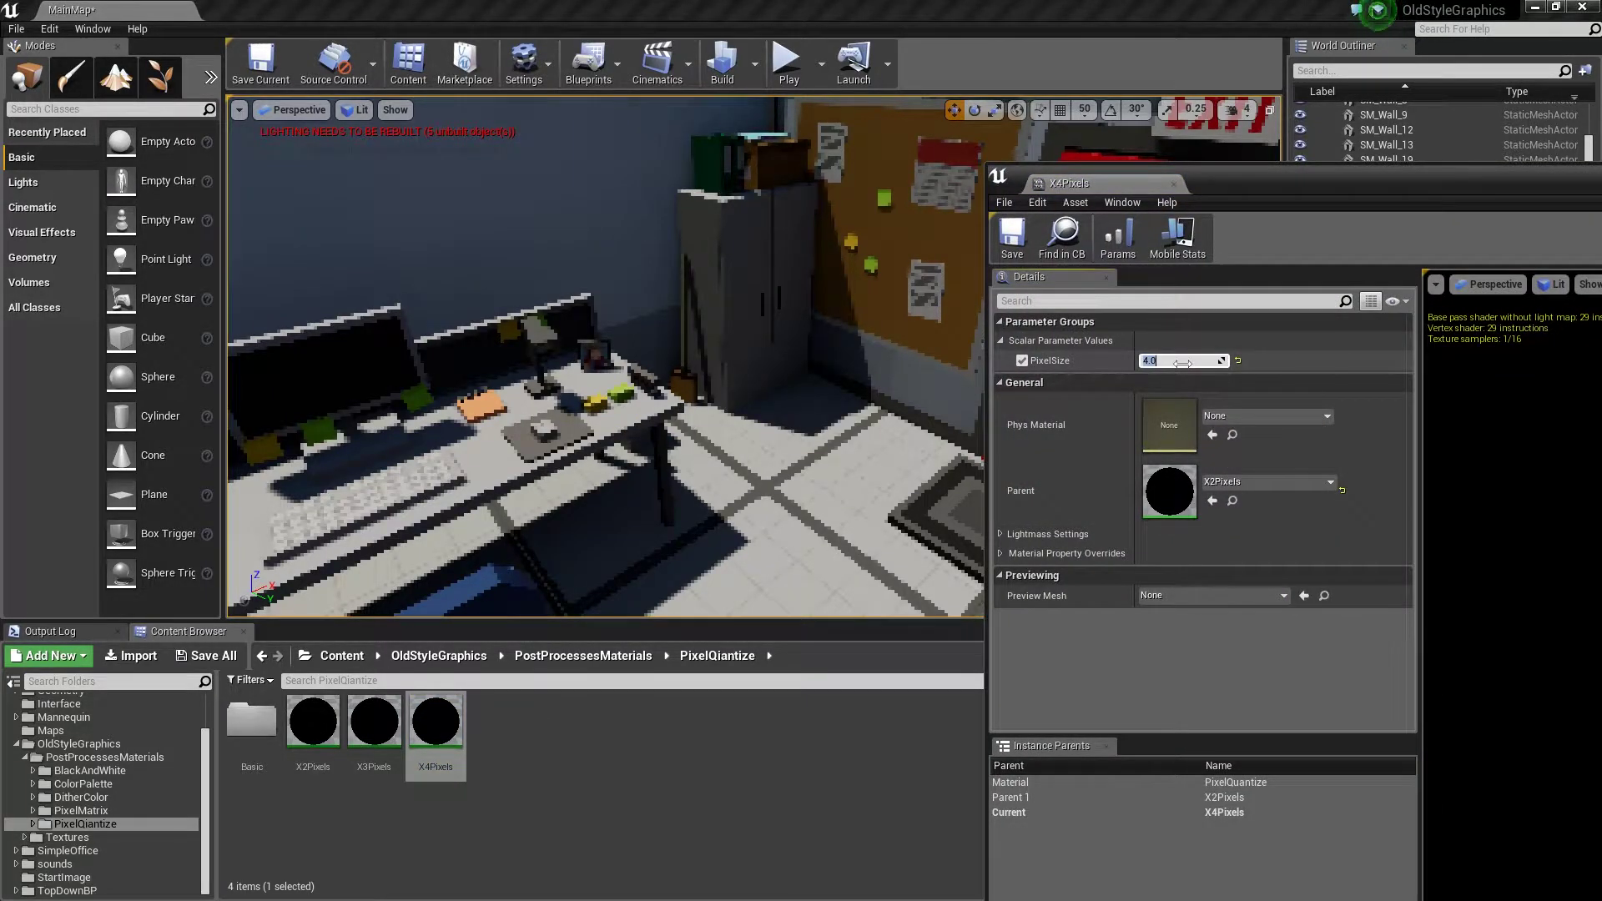